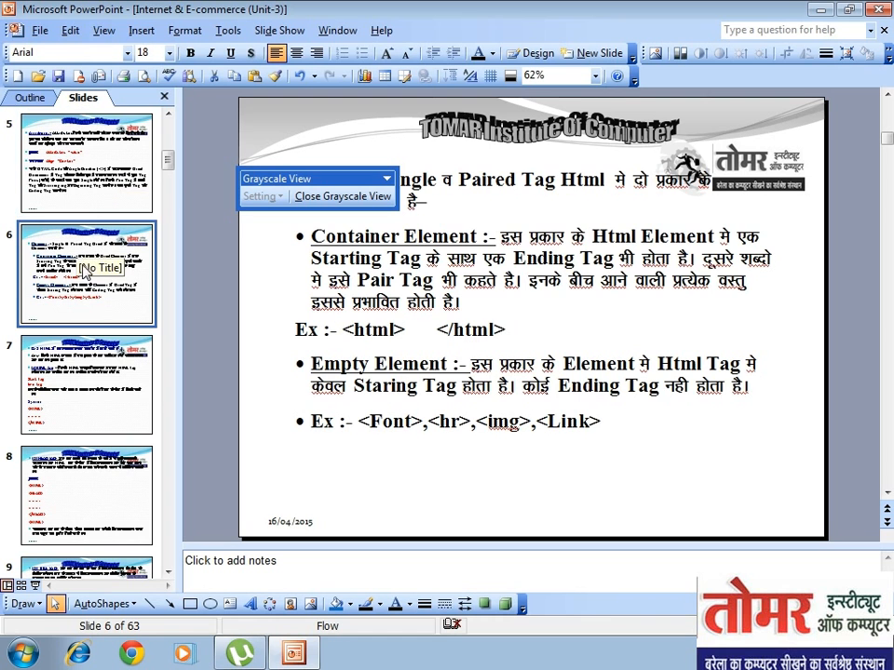
- Look through slides 5 to 8 in grayscale view
click(90, 198)
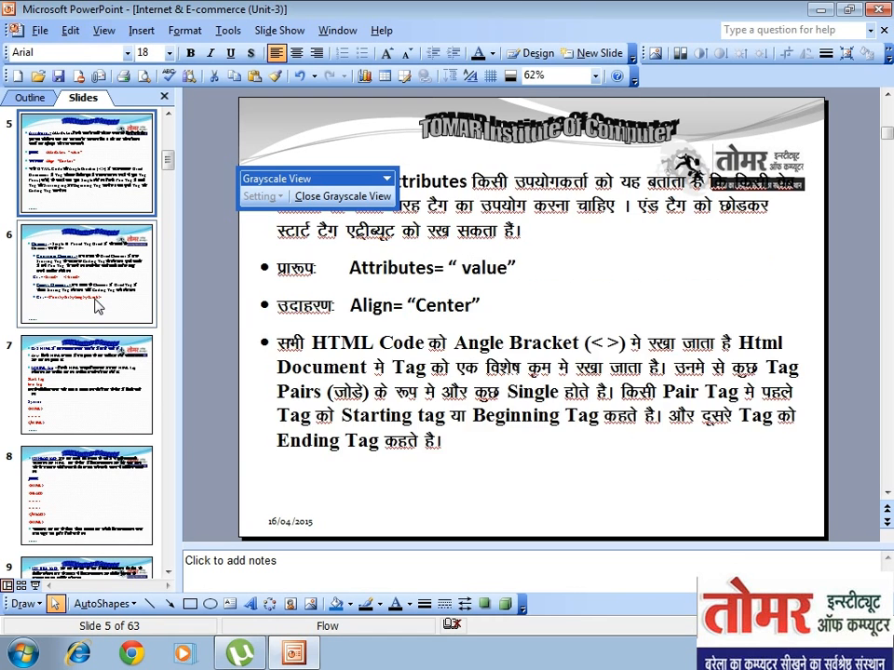
click(98, 312)
click(96, 372)
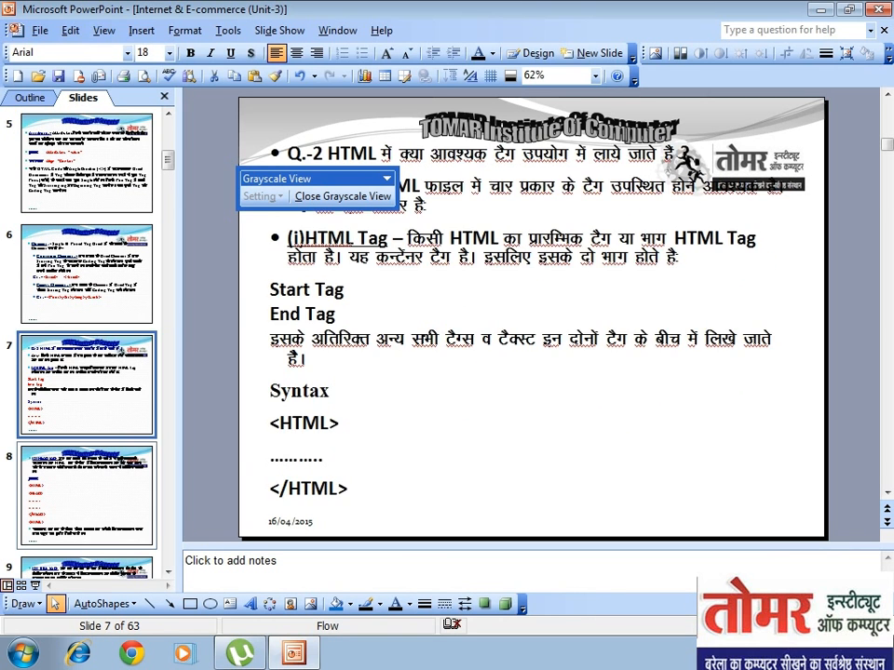
click(104, 485)
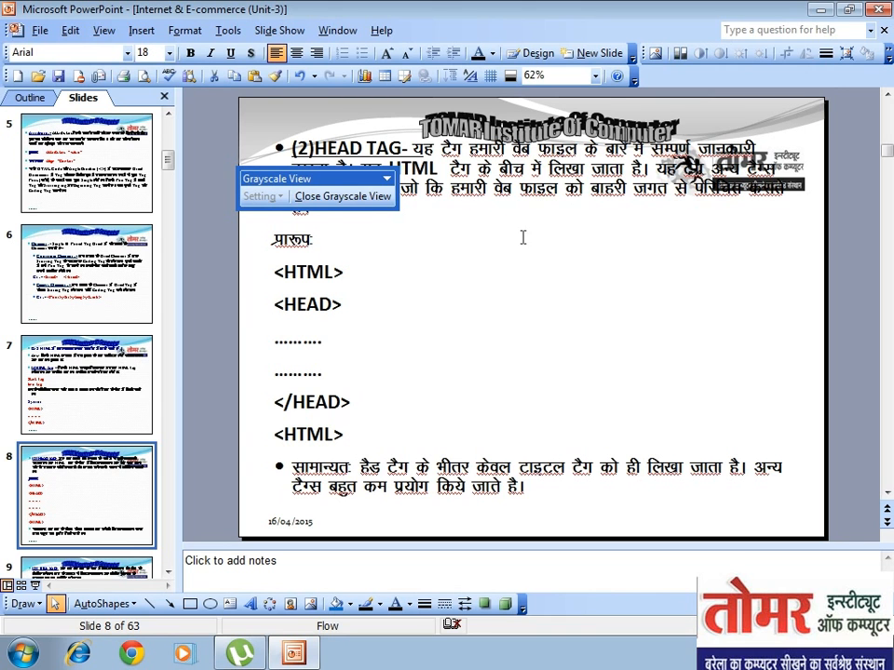
- Move the floating grayscale controls off slide 8's opening paragraph and return the presentation to color view
click(104, 30)
mouse_move(175, 158)
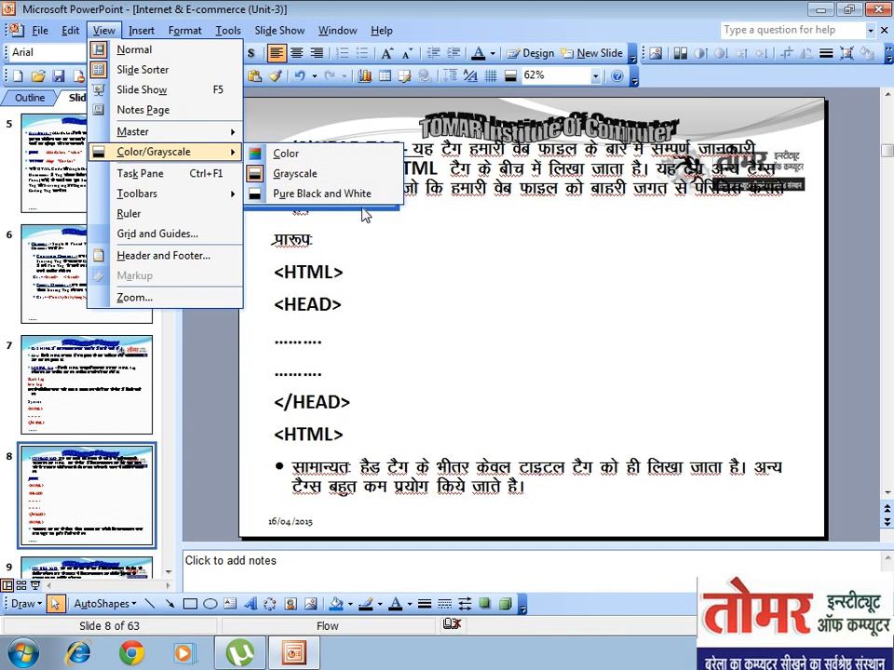
click(313, 240)
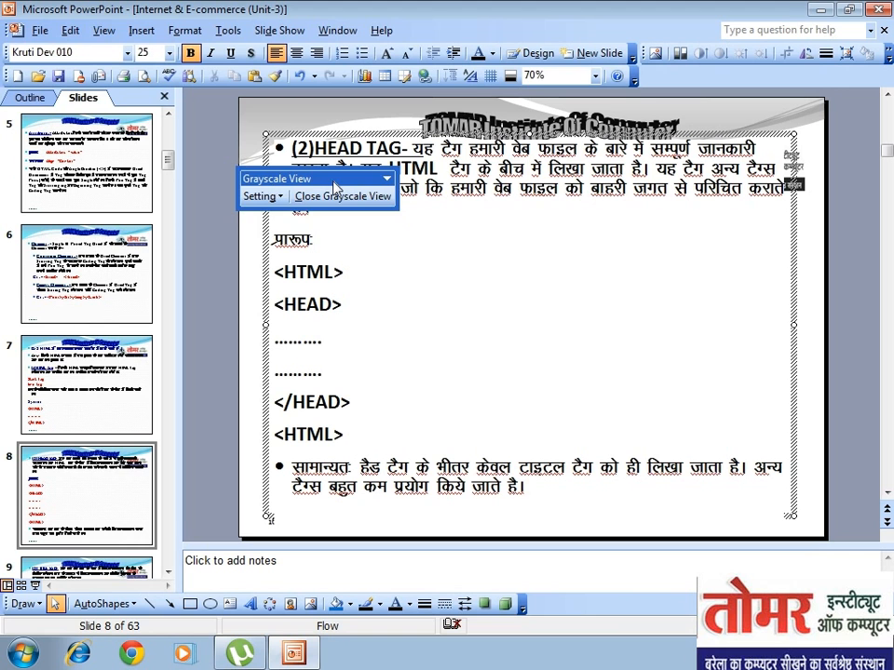
drag(337, 179, 441, 249)
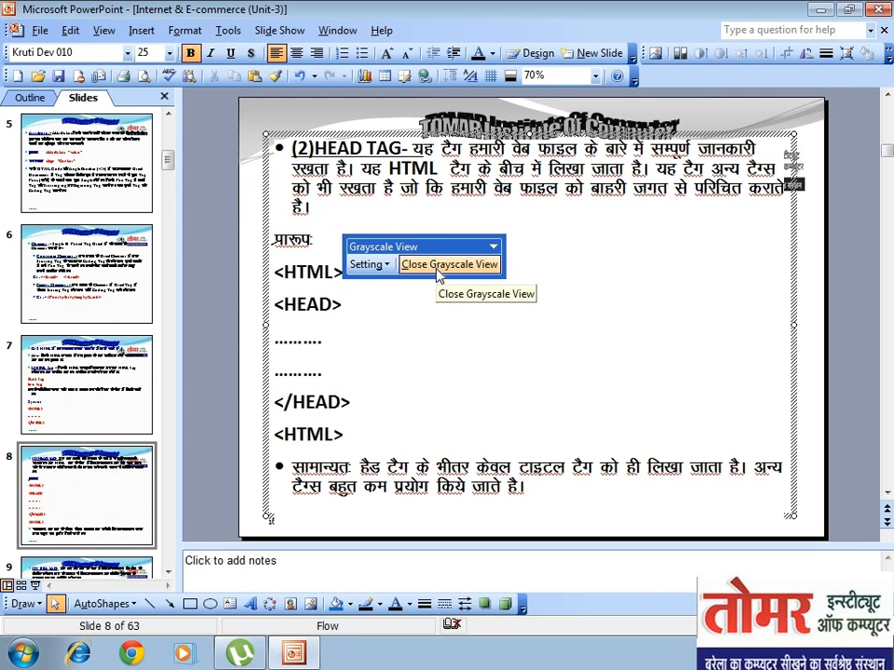
click(440, 265)
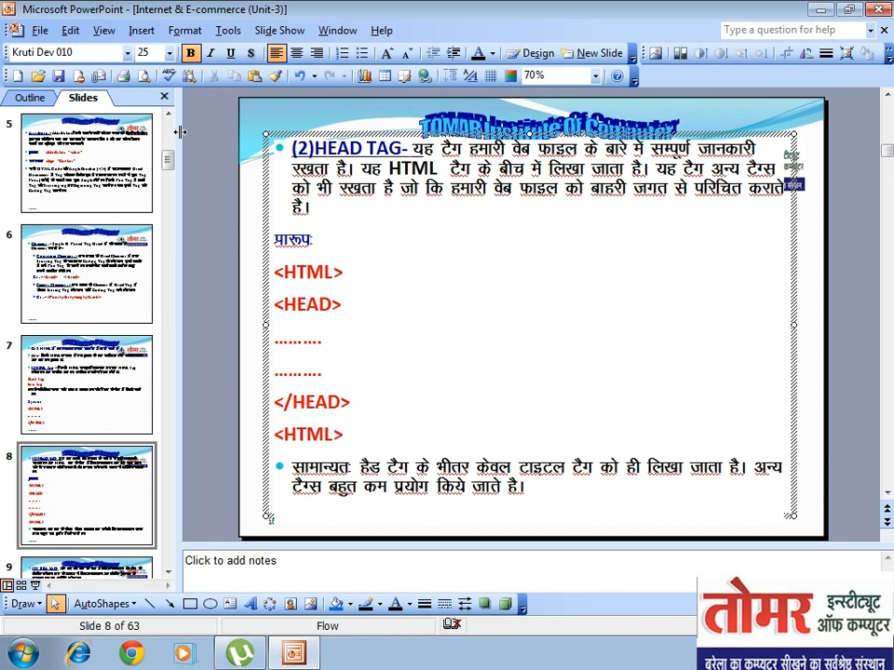
- Preview the presentation in grayscale on slides 6 and 7, and return it to color view
click(104, 30)
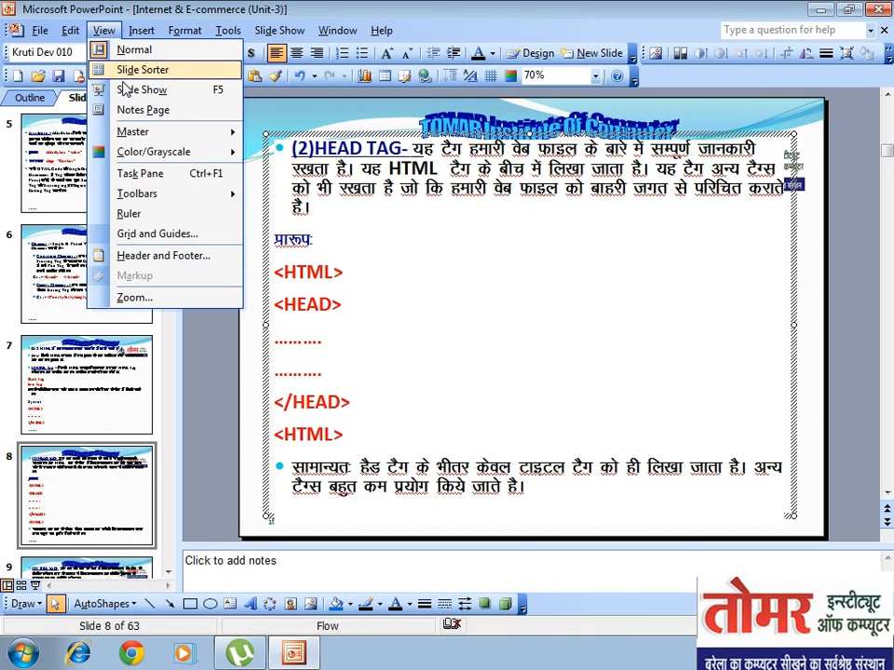
mouse_move(130, 152)
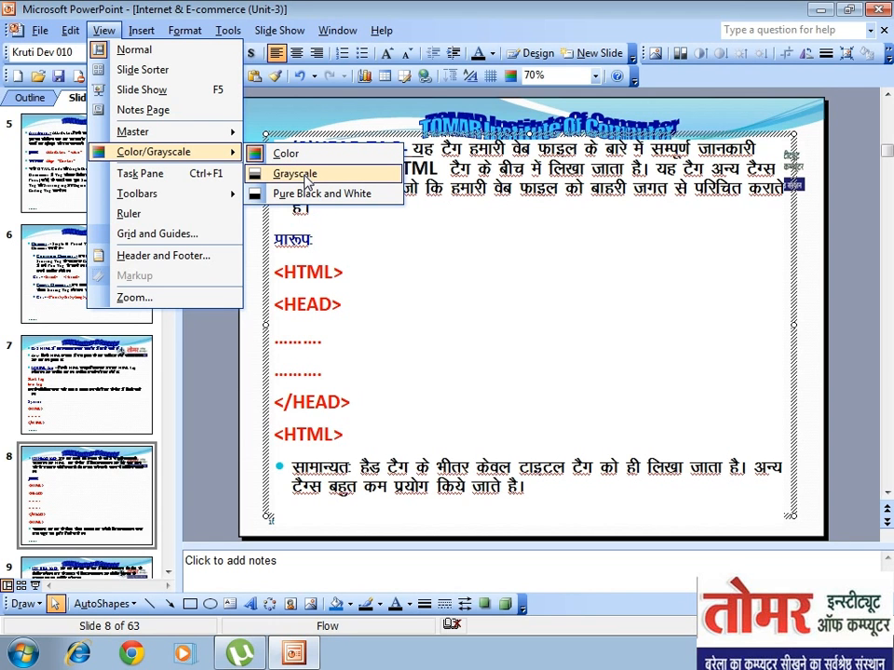
click(294, 174)
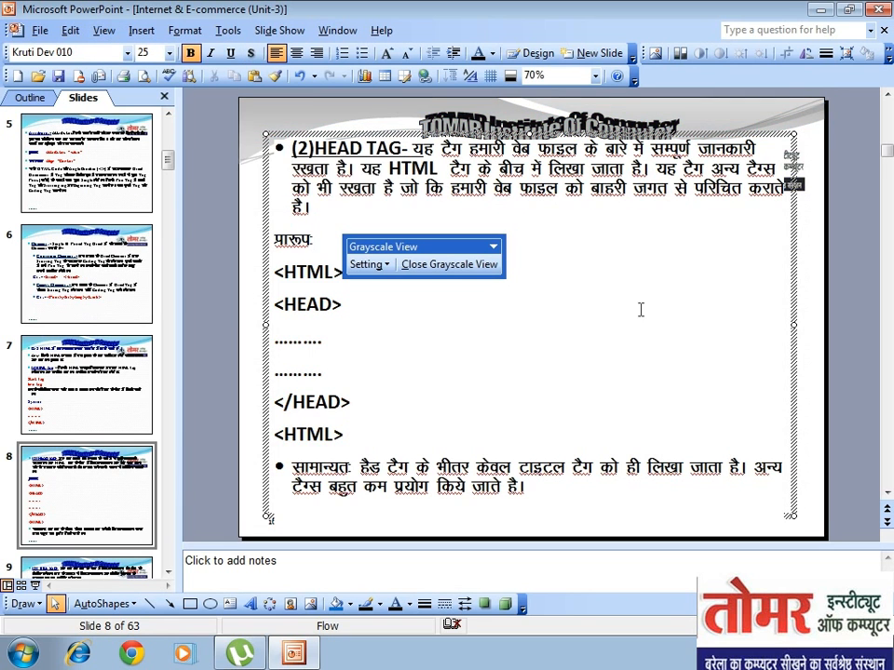
click(88, 275)
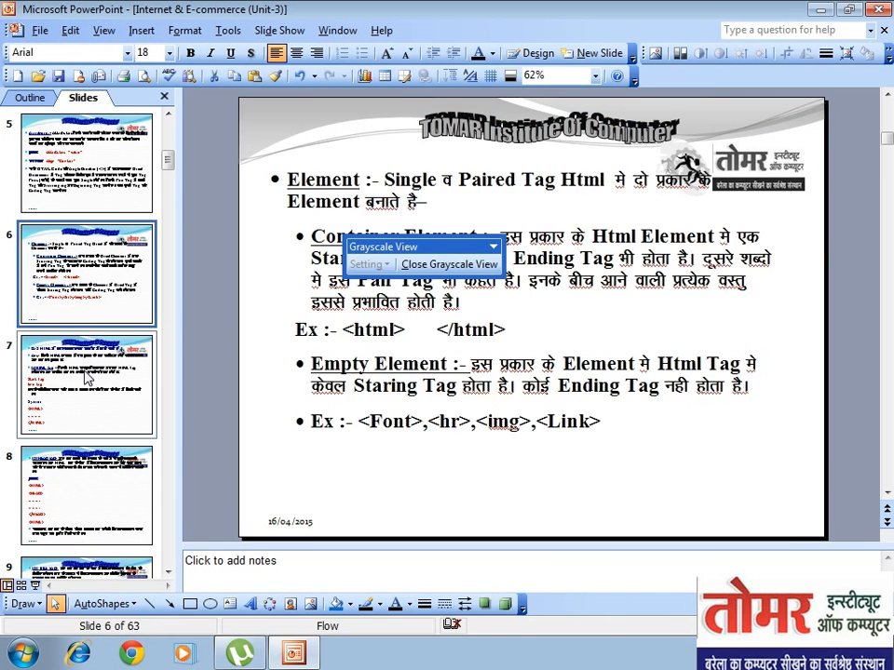
click(87, 378)
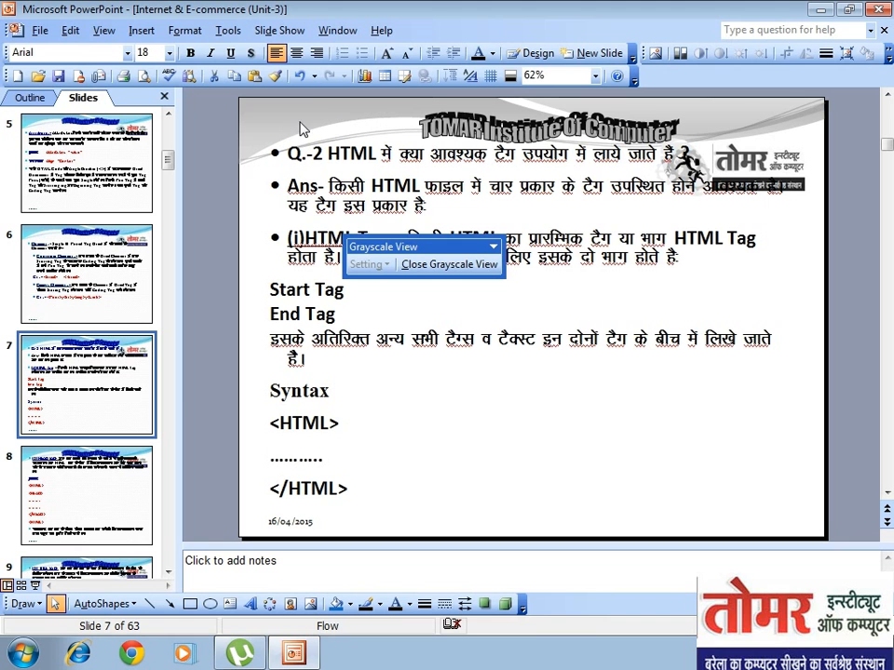
click(442, 265)
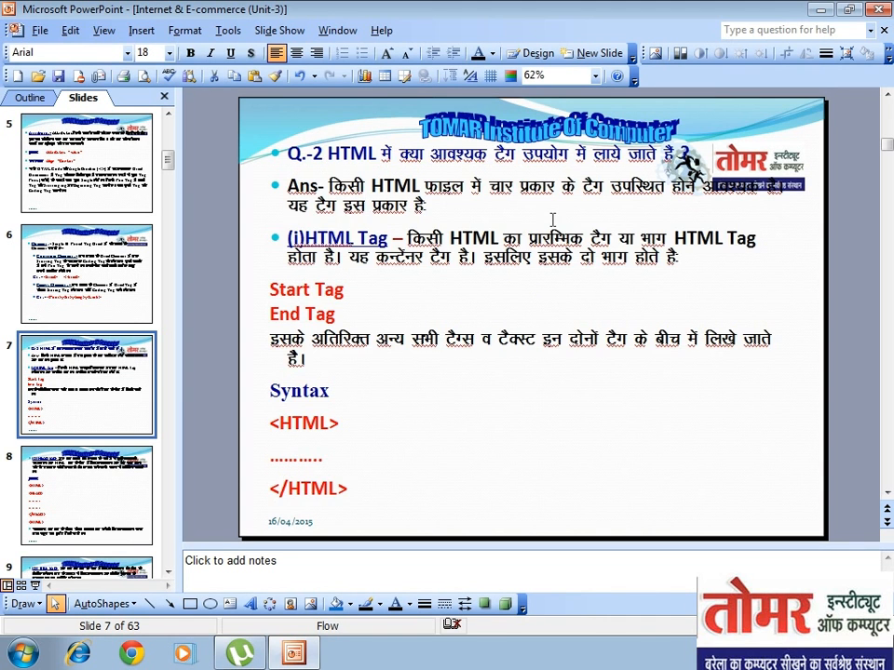
- Preview slide 7 in pure black and white, and close that view to restore color
click(103, 30)
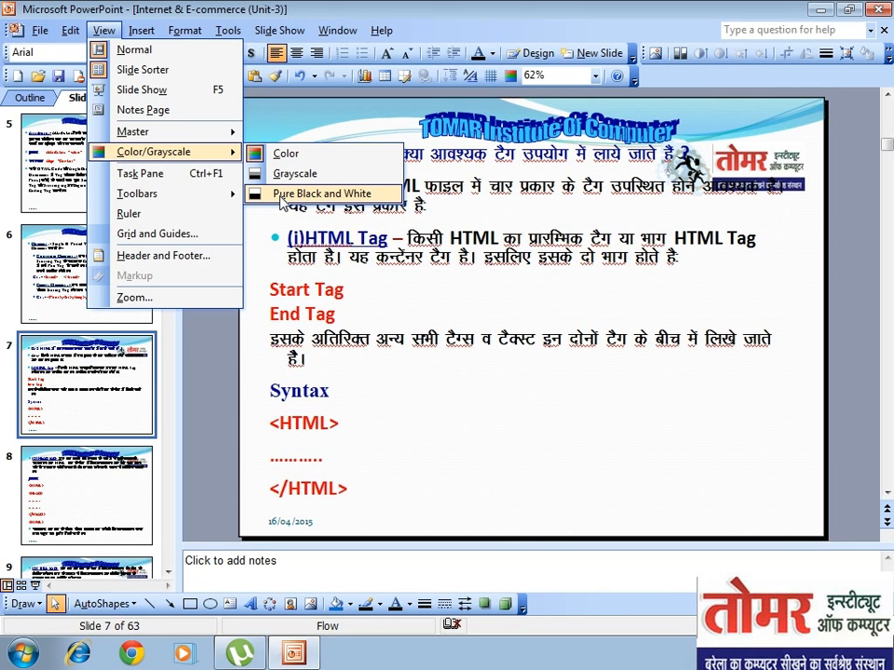
click(280, 193)
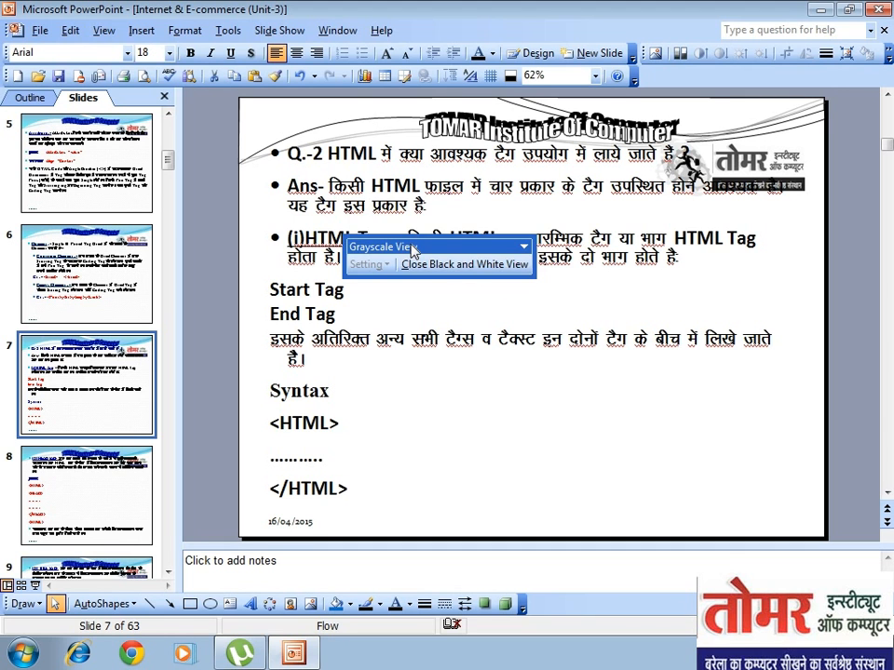
mouse_move(412, 249)
mouse_down()
mouse_move(407, 232)
mouse_move(401, 256)
mouse_up()
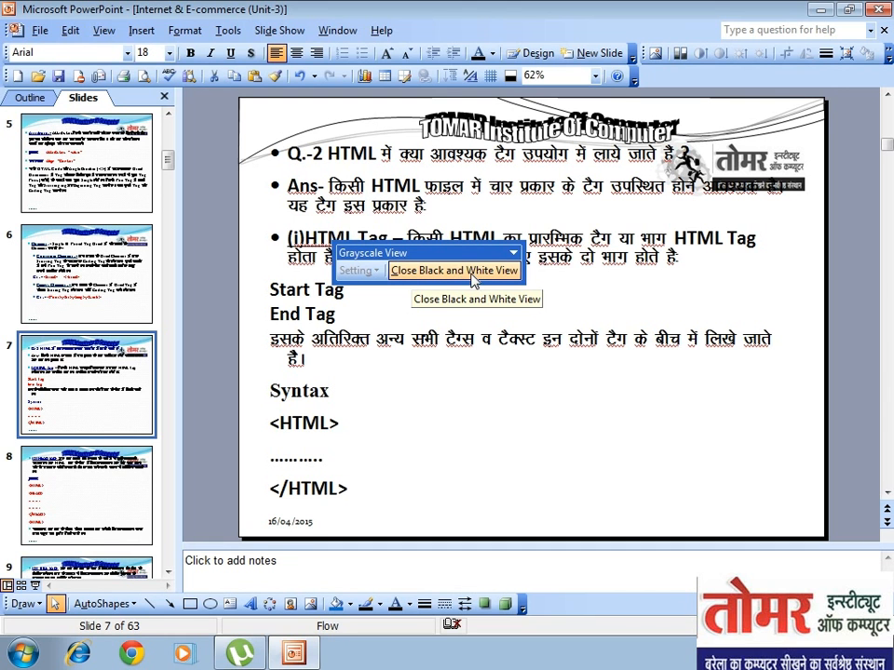
click(470, 271)
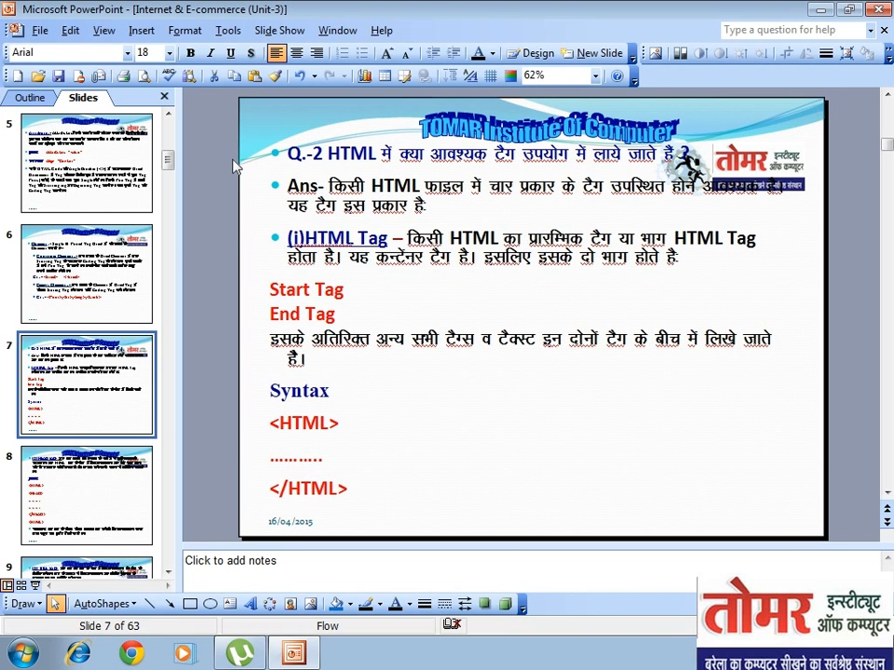
- Show the task pane and make it narrower to leave more room for slide 7
click(97, 34)
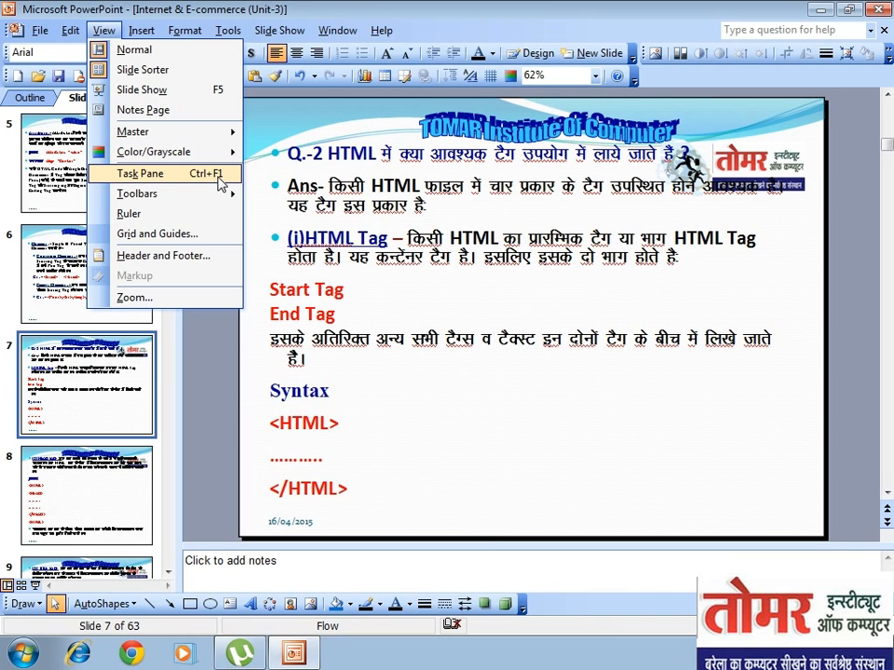
click(159, 177)
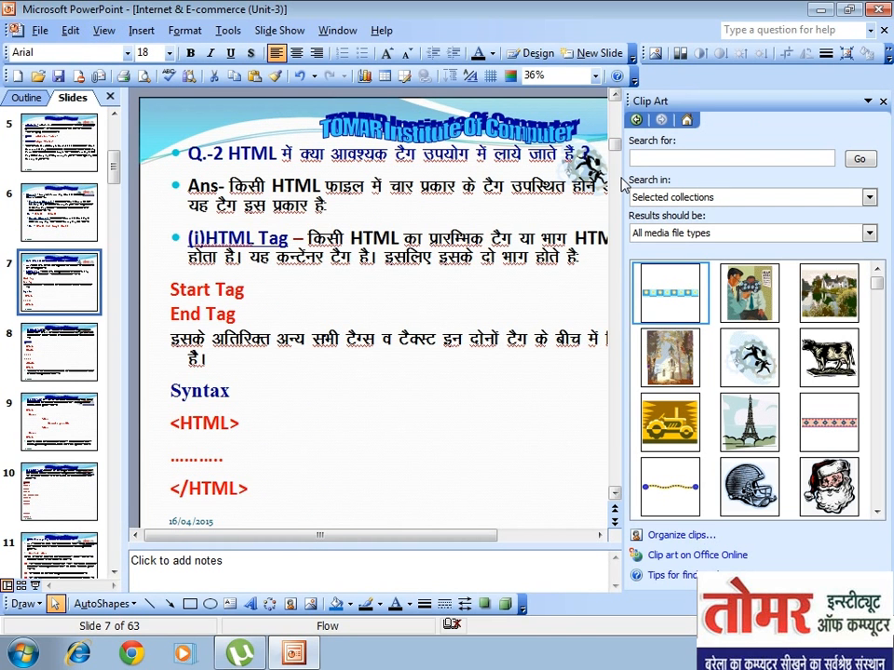
drag(622, 183, 660, 178)
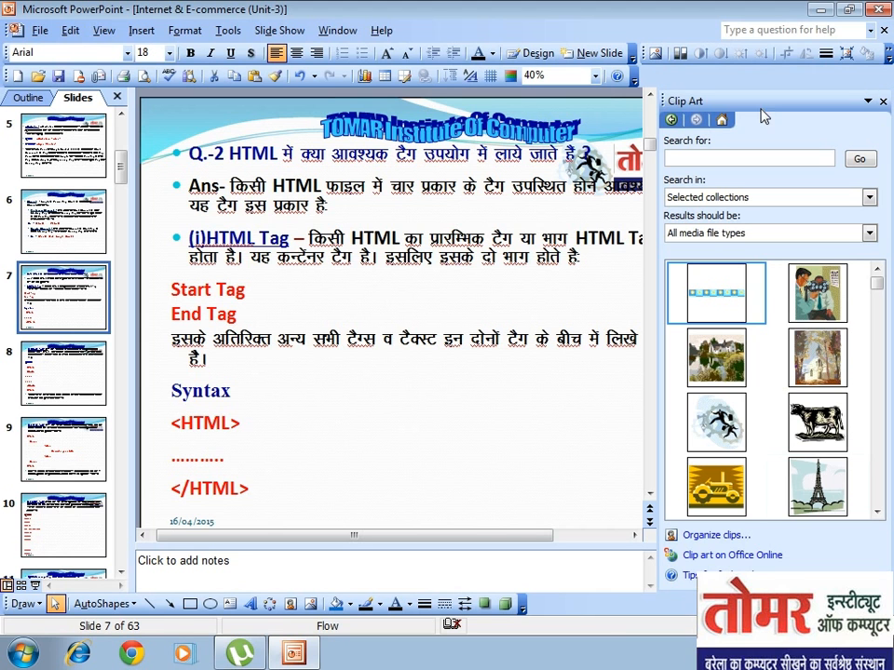
- View the Slide Design templates and the New Presentation options in the task pane, and close the pane
click(868, 102)
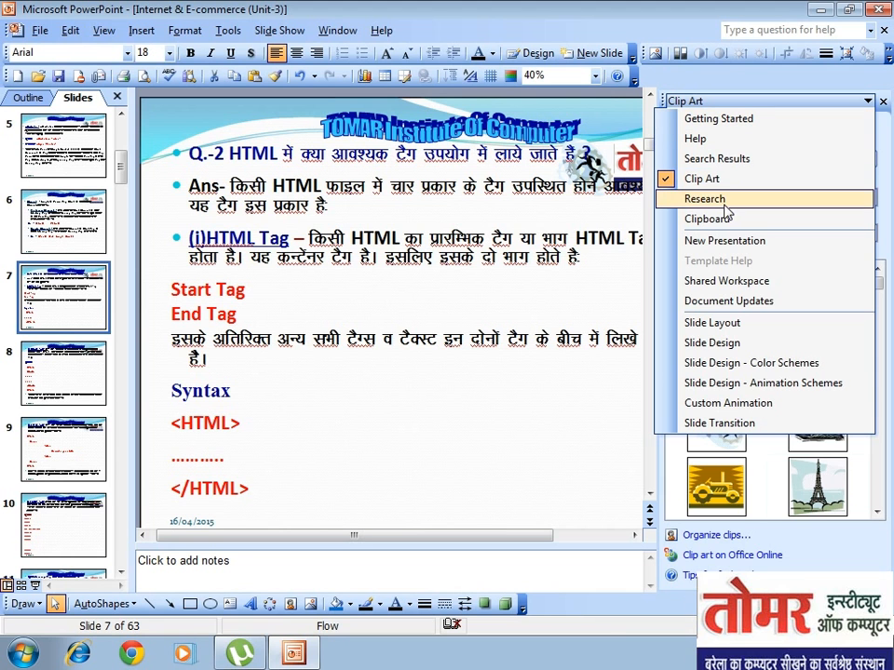
click(713, 342)
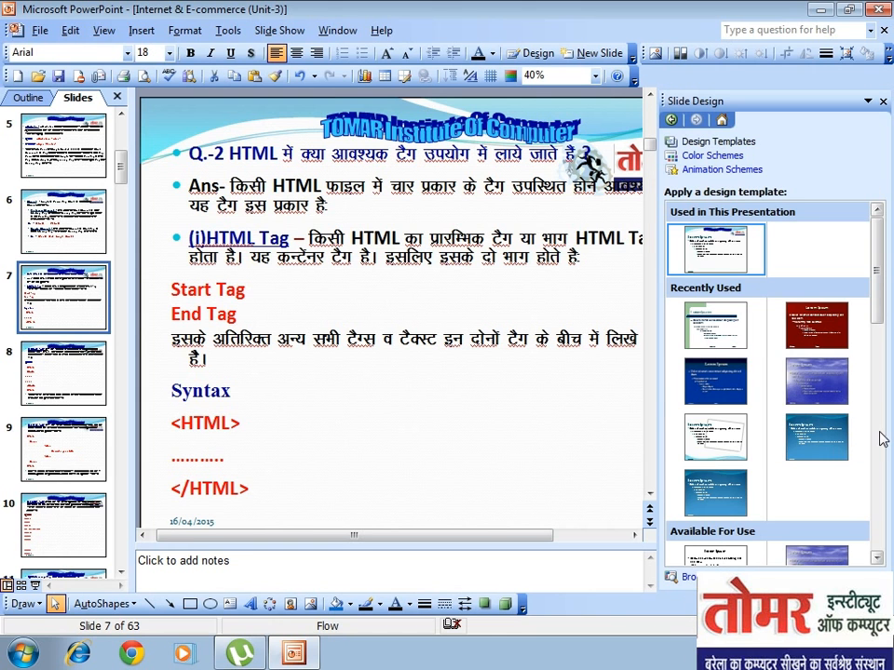
click(869, 102)
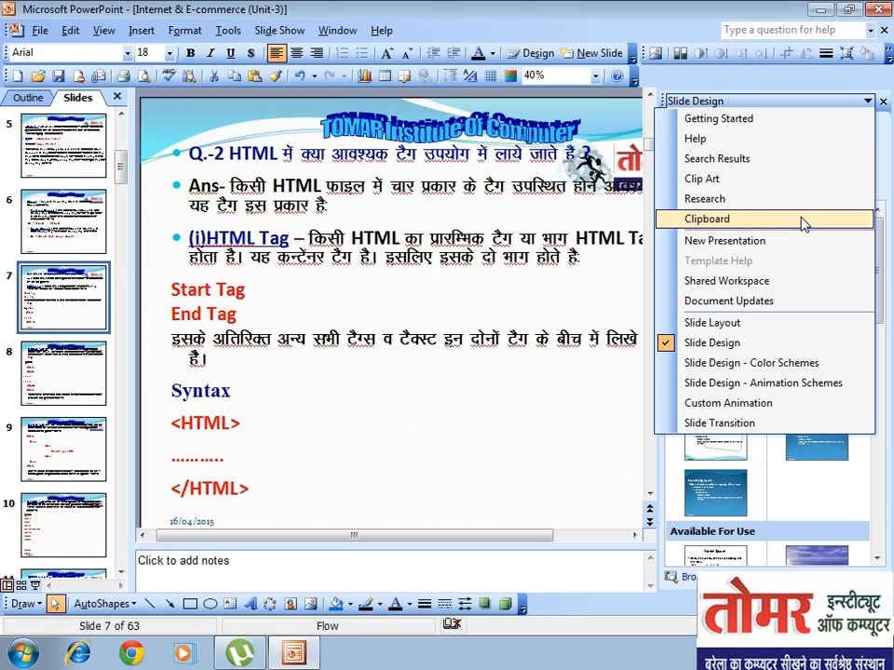
click(786, 245)
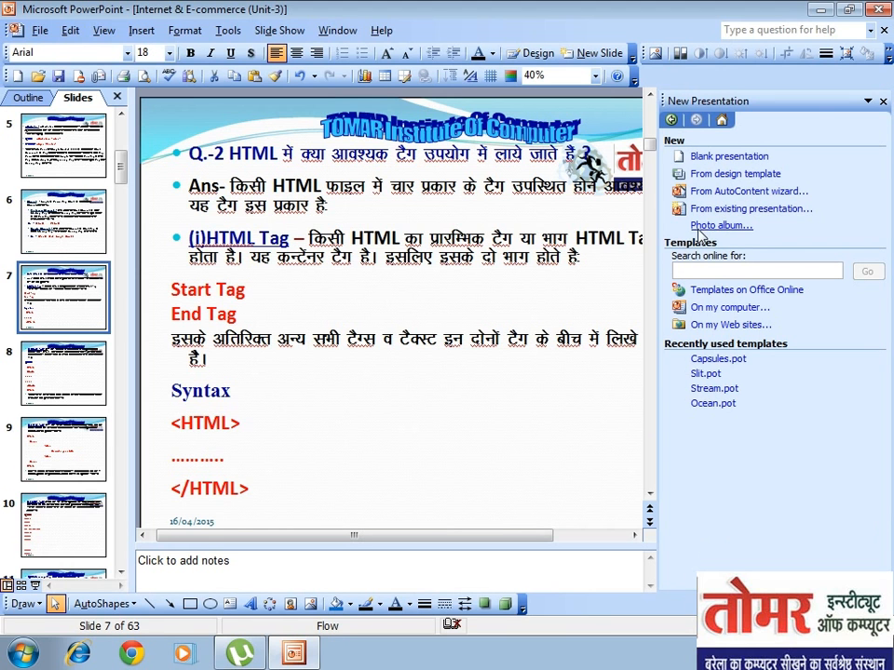
click(882, 103)
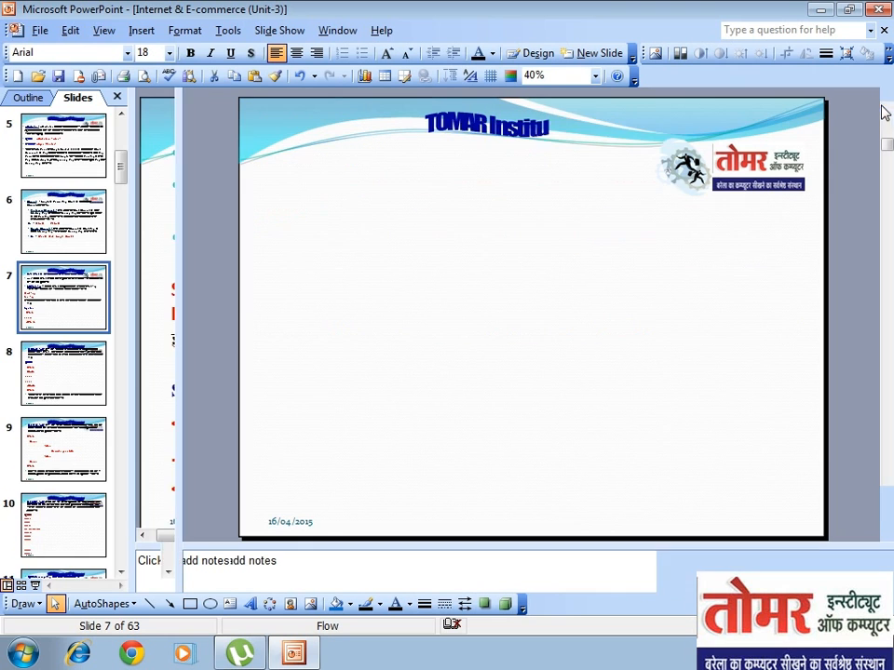
- Show the task pane again and switch it to Custom Animation
click(101, 29)
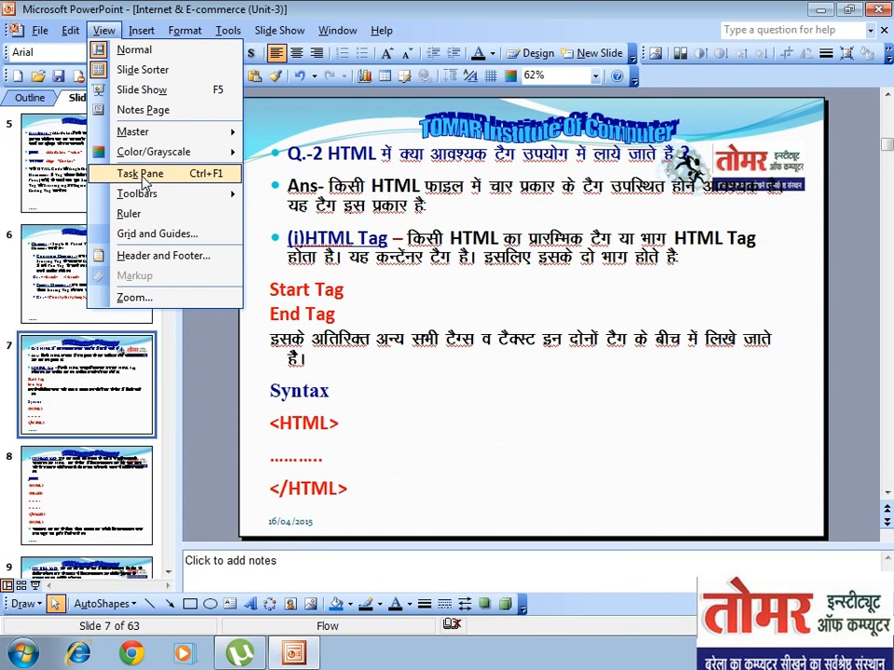
click(210, 356)
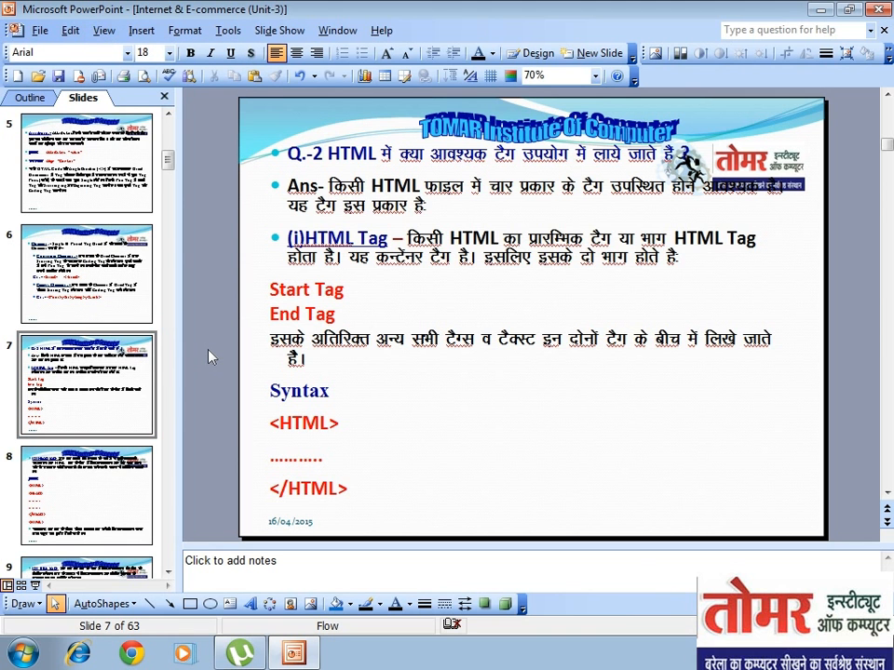
key(ctrl+n)
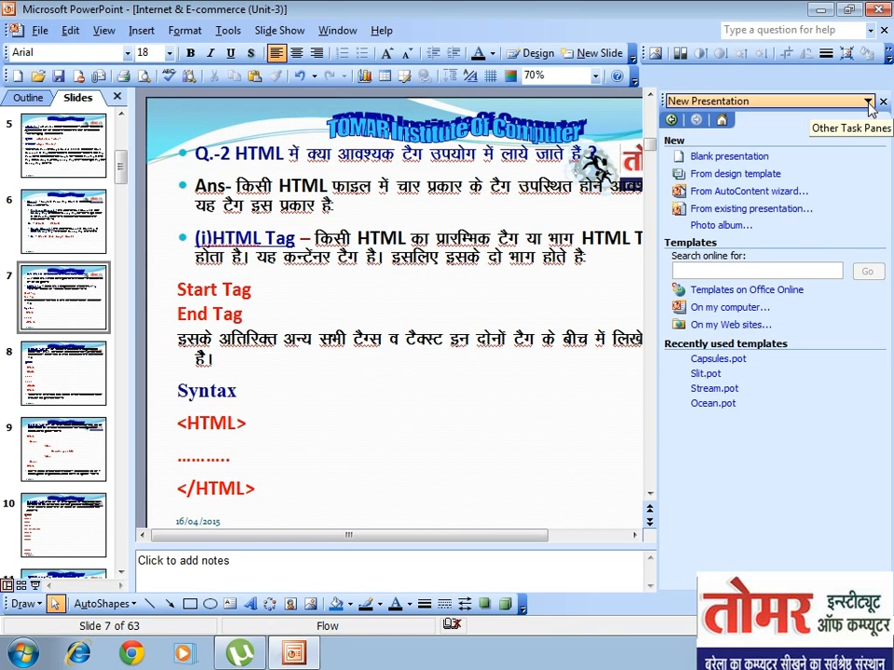
click(867, 101)
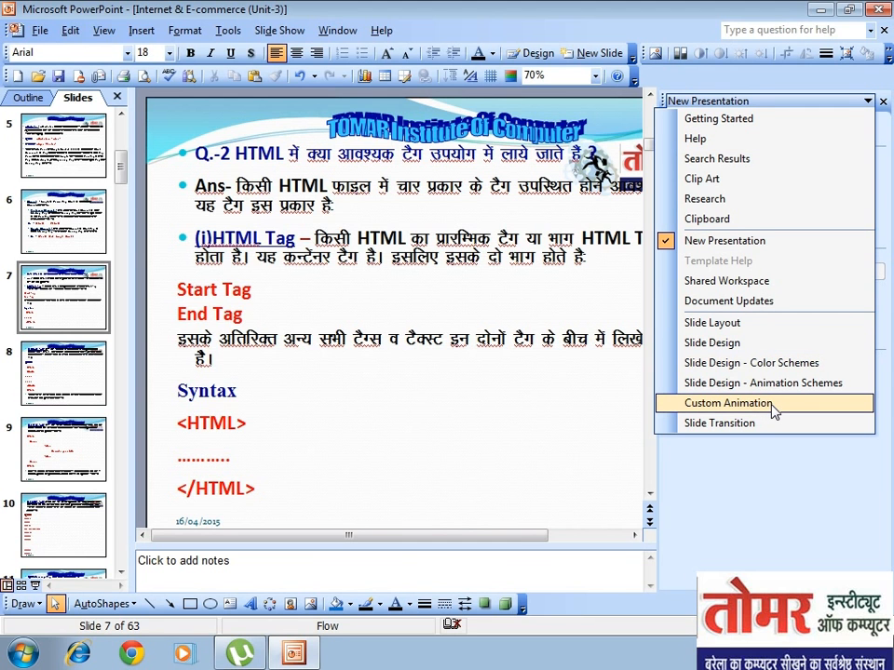
click(729, 403)
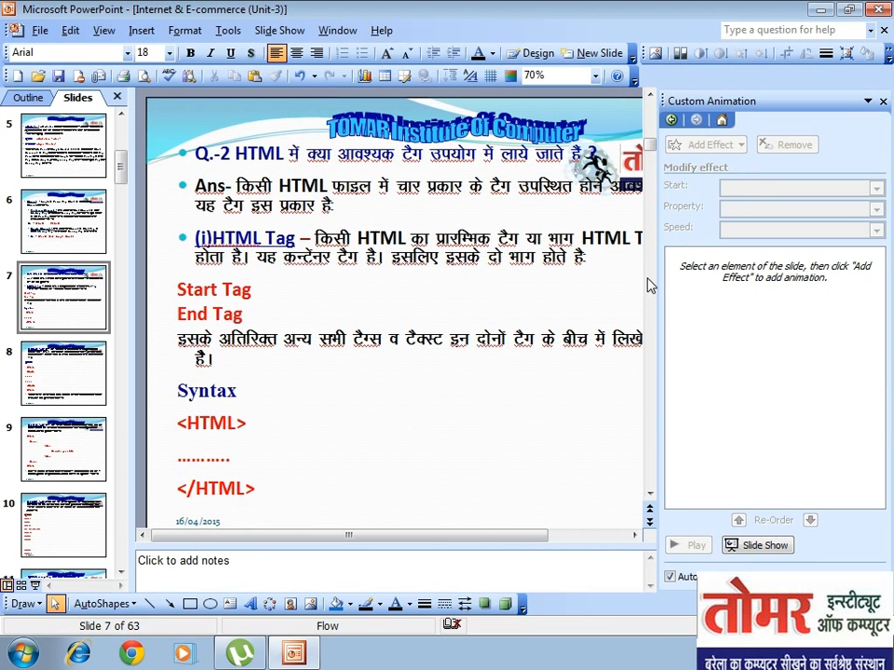
- Bring up the Slide Design templates and switch the task pane to Slide Layout
click(261, 37)
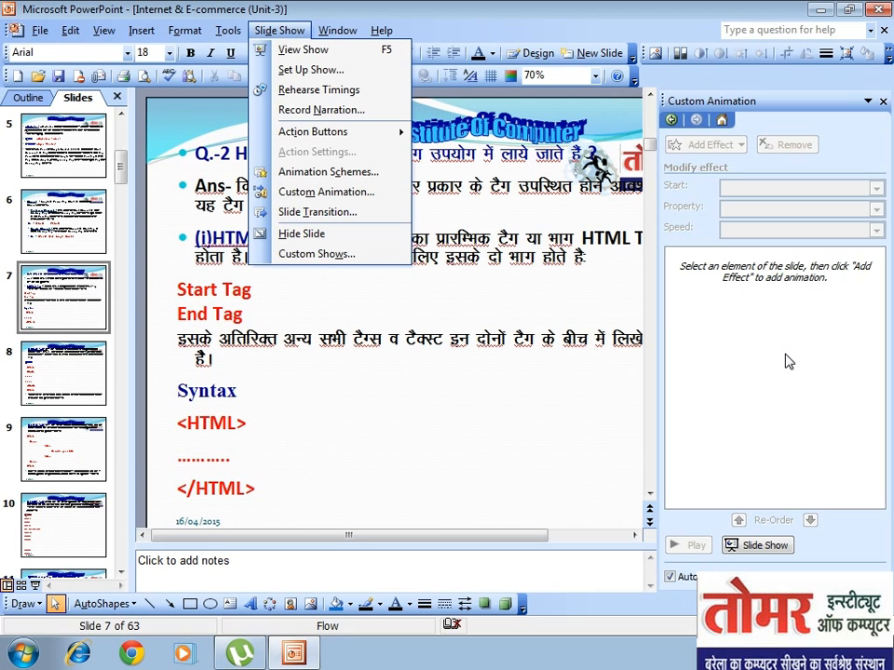
mouse_move(177, 33)
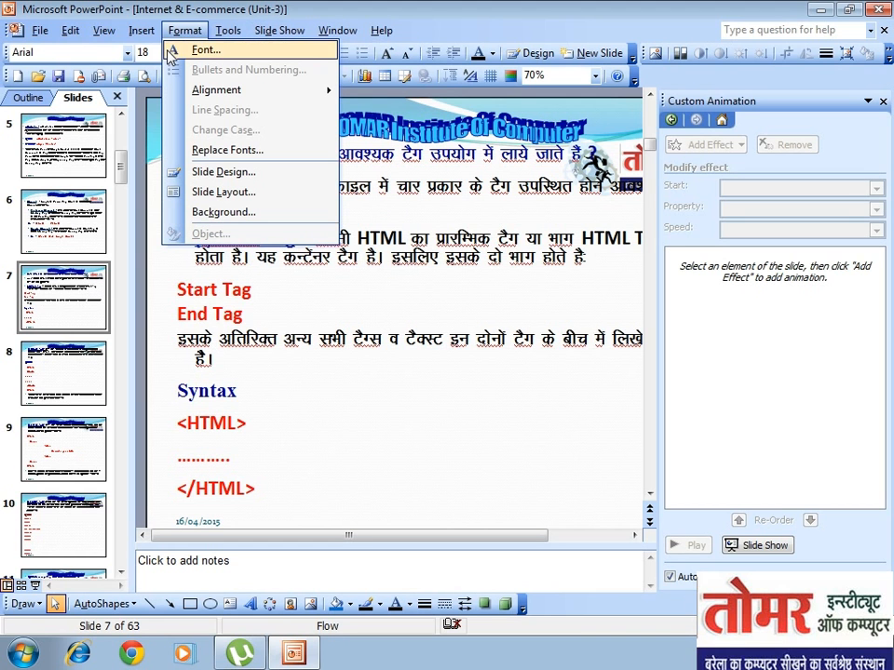
click(198, 174)
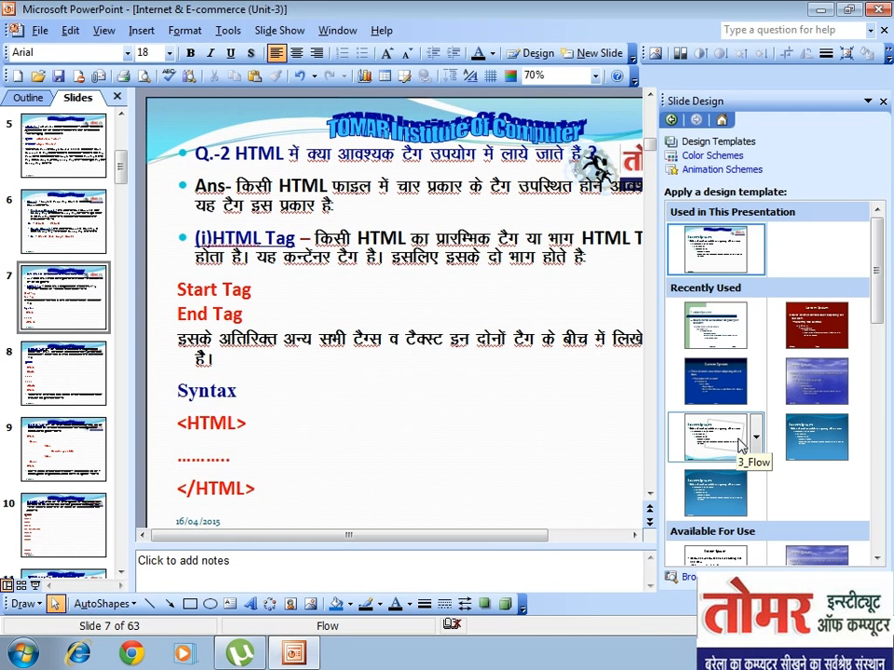
click(868, 102)
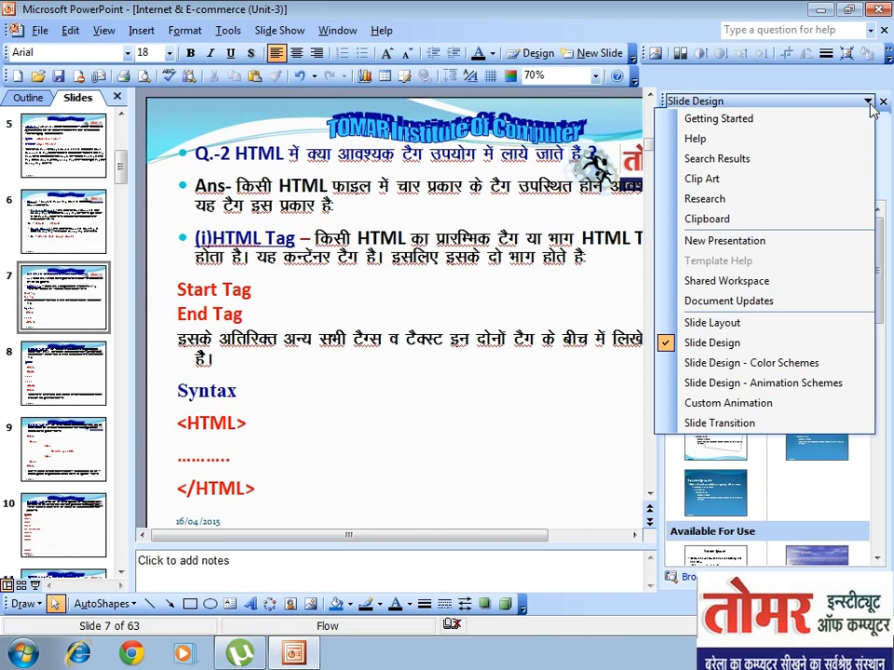
click(742, 323)
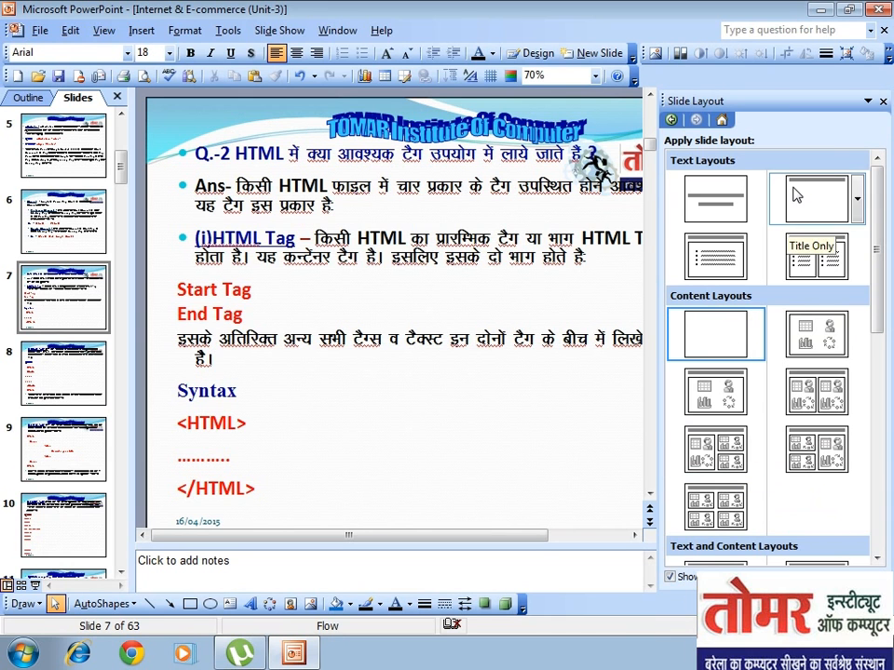
- Check the list of available task panes and close the Slide Layout pane
click(866, 101)
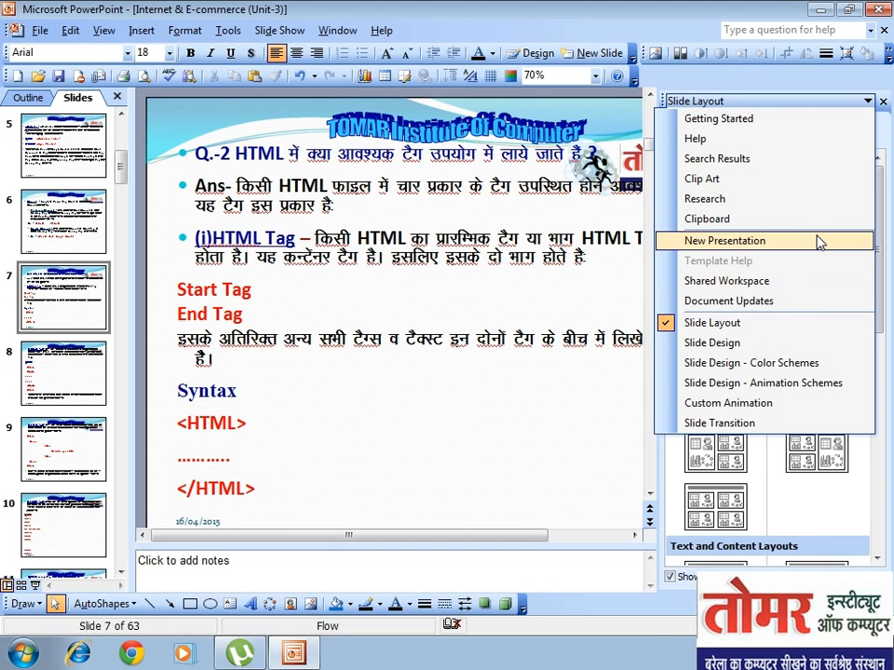
click(852, 102)
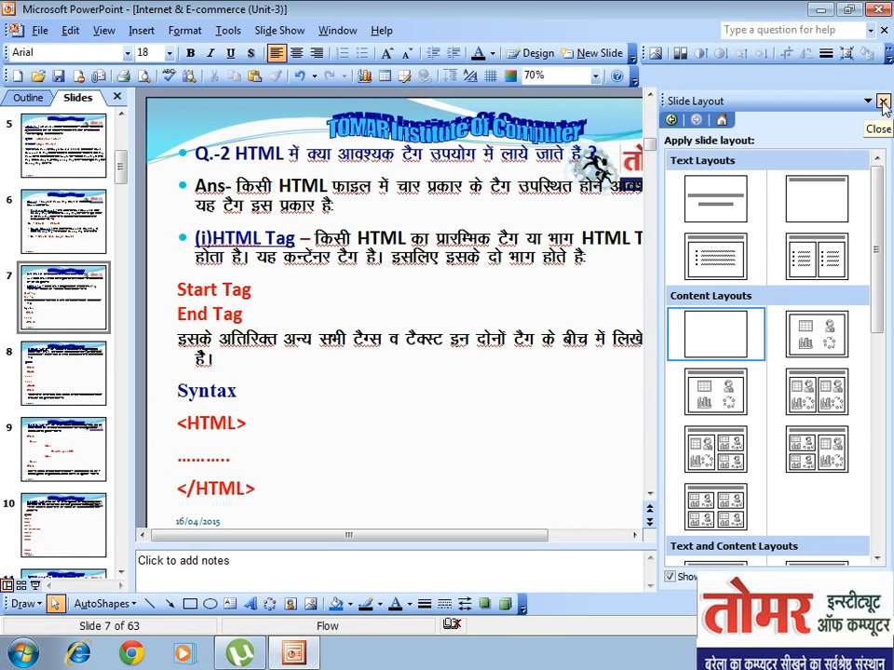
click(883, 103)
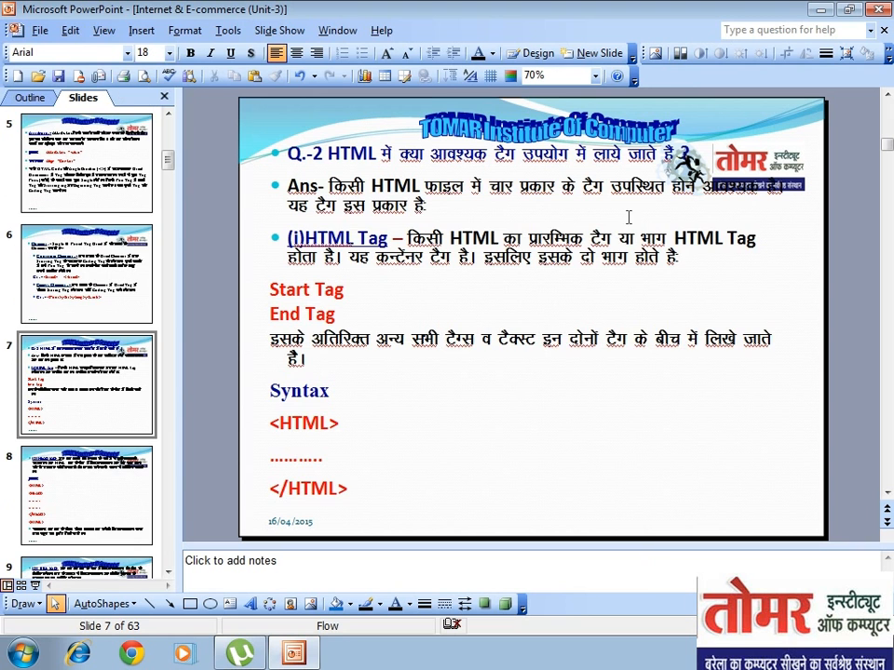
- Look through the list of available toolbars and dismiss it without changing any of them
click(103, 29)
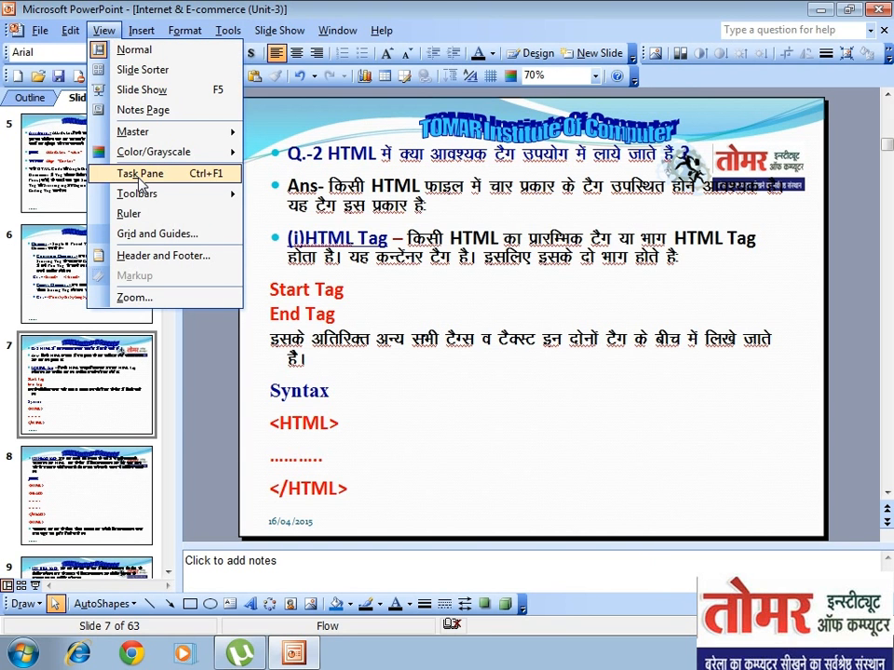
mouse_move(149, 195)
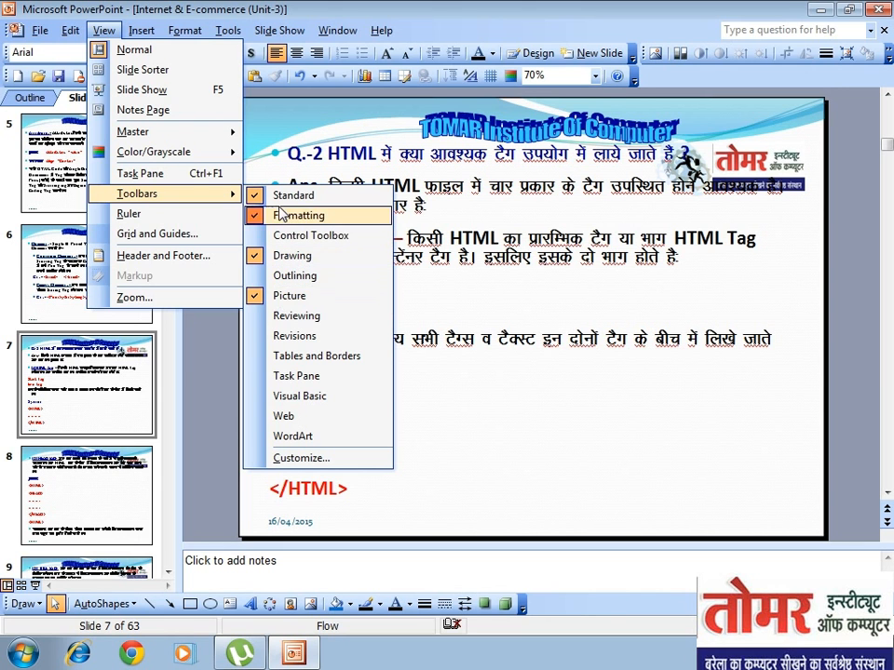
click(272, 121)
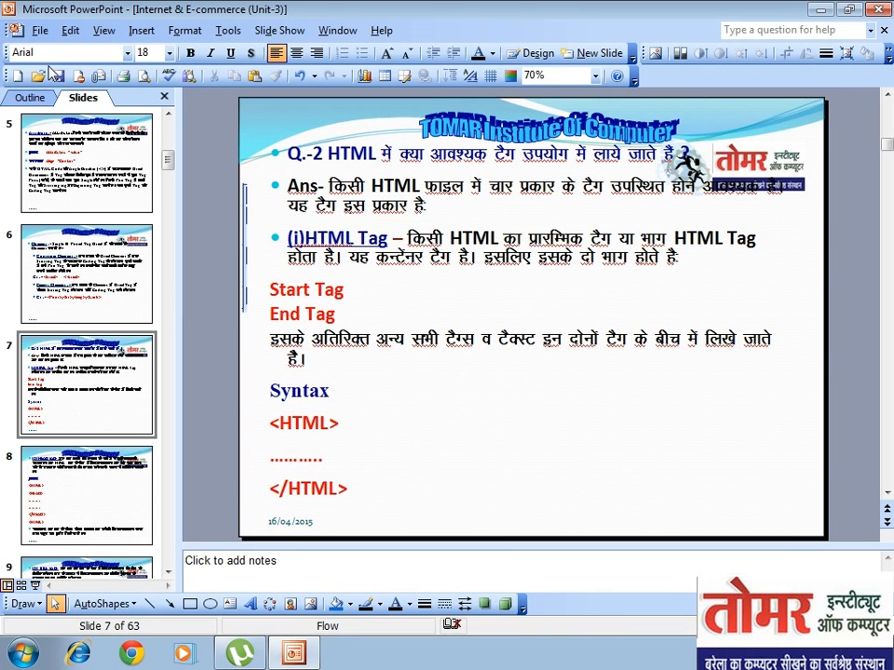
- Undock the Standard and Formatting toolbars and float them over slide 7, with Formatting above Standard
drag(6, 74, 298, 305)
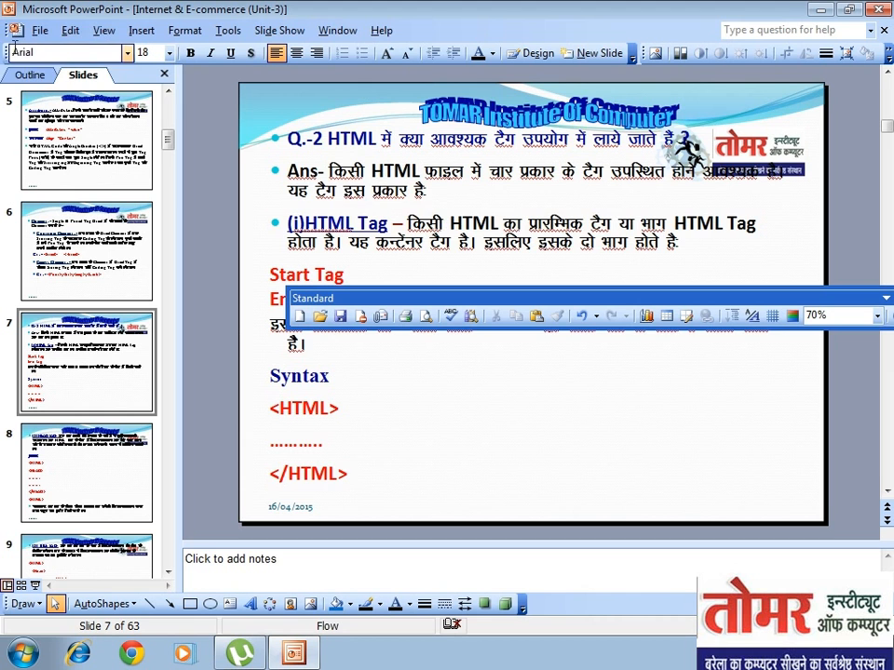
drag(5, 53, 488, 260)
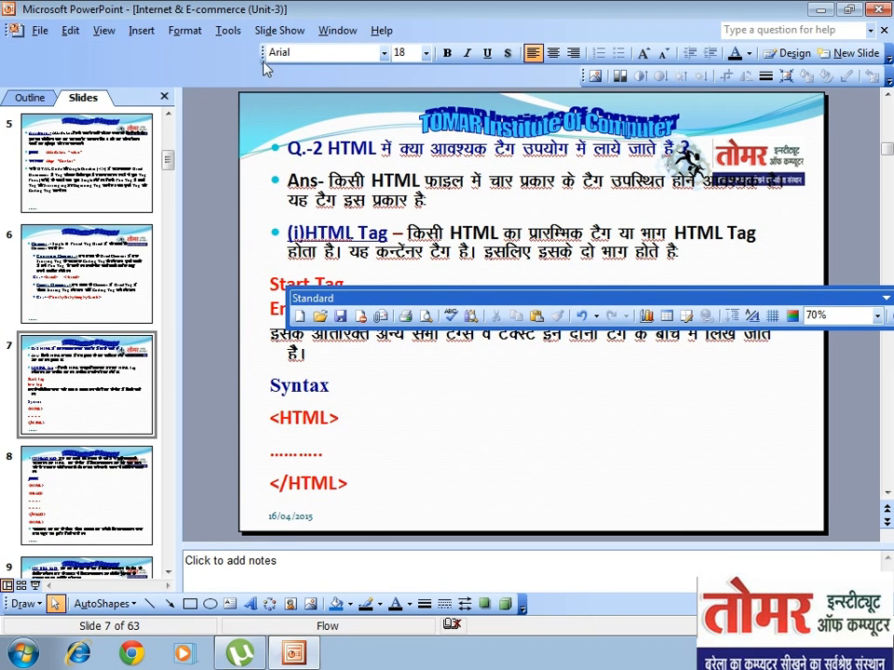
drag(260, 49, 270, 237)
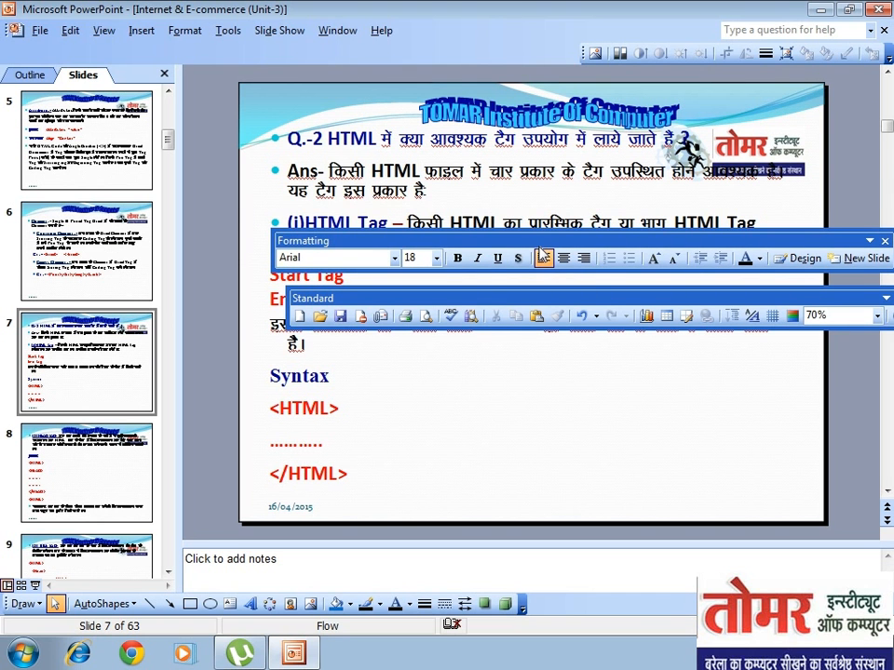
drag(533, 238, 502, 215)
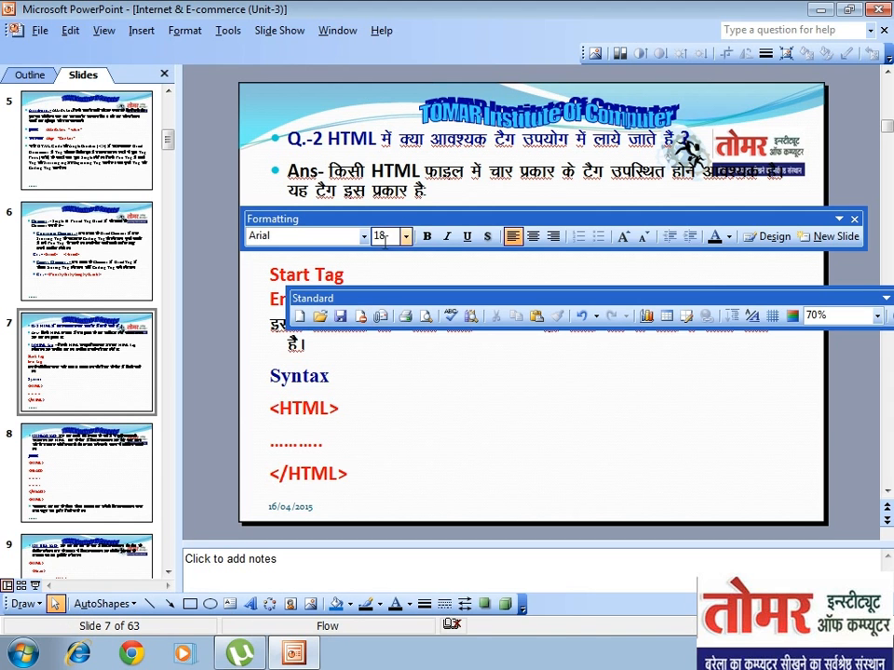
drag(398, 220, 378, 215)
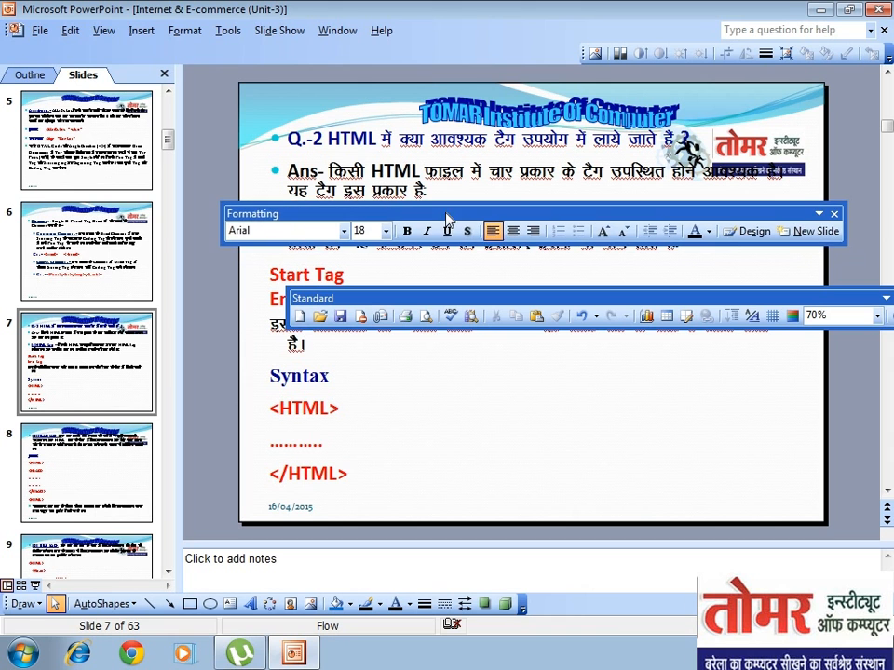
- Close the floating Formatting and Standard toolbars
click(834, 216)
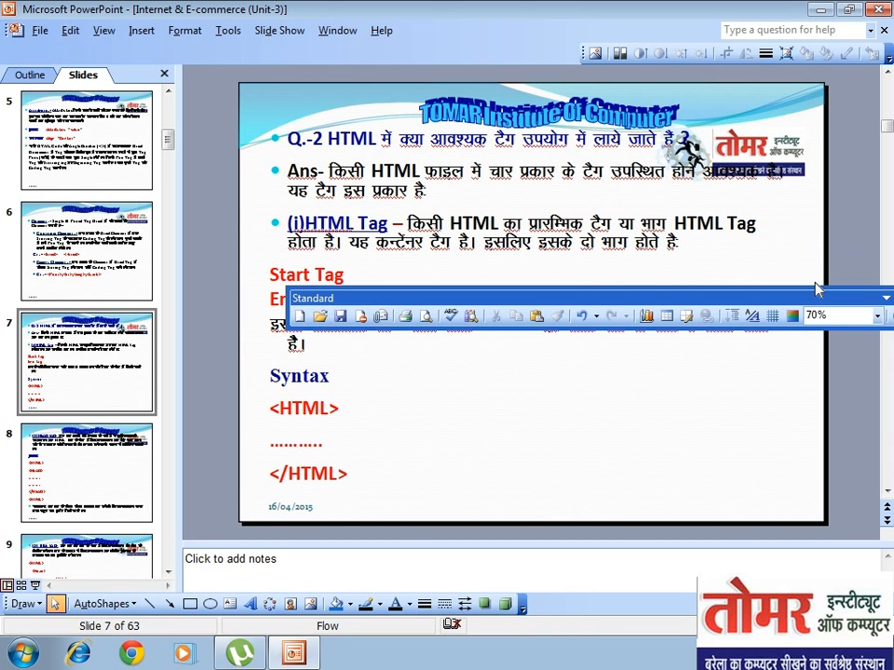
drag(802, 294, 696, 289)
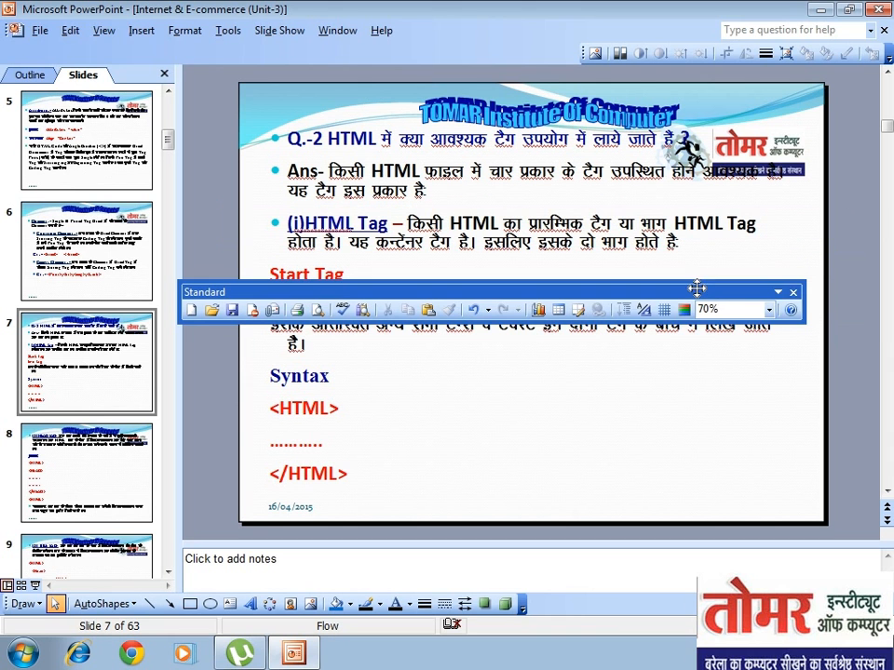
click(793, 292)
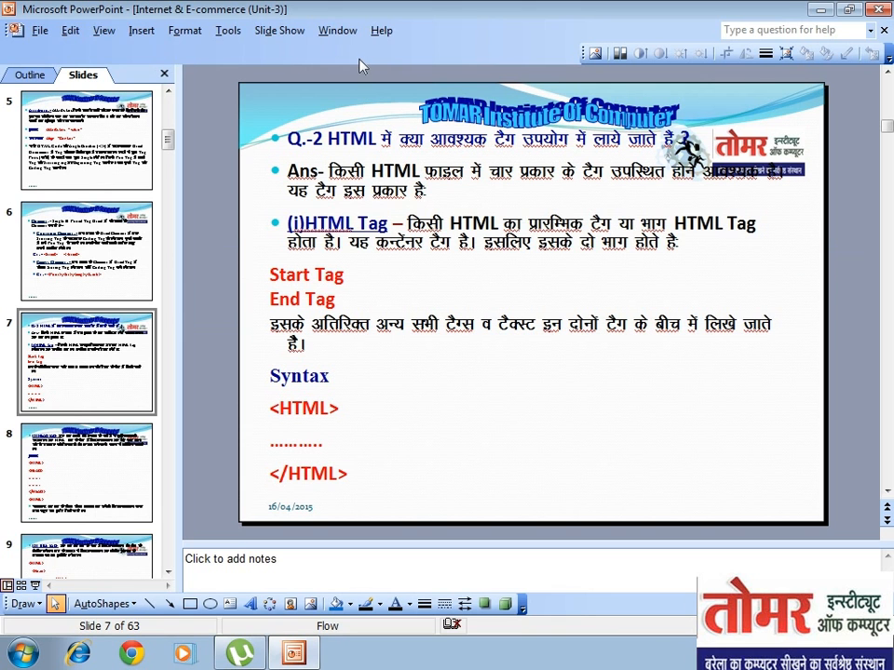
- Show the Standard toolbar again and dock it directly below the menu bar
click(101, 32)
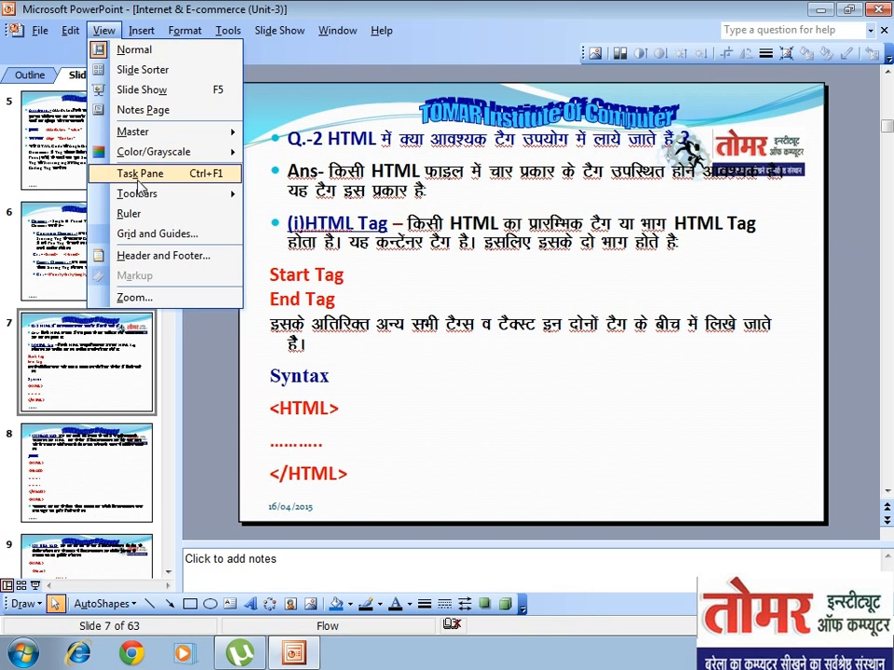
mouse_move(140, 194)
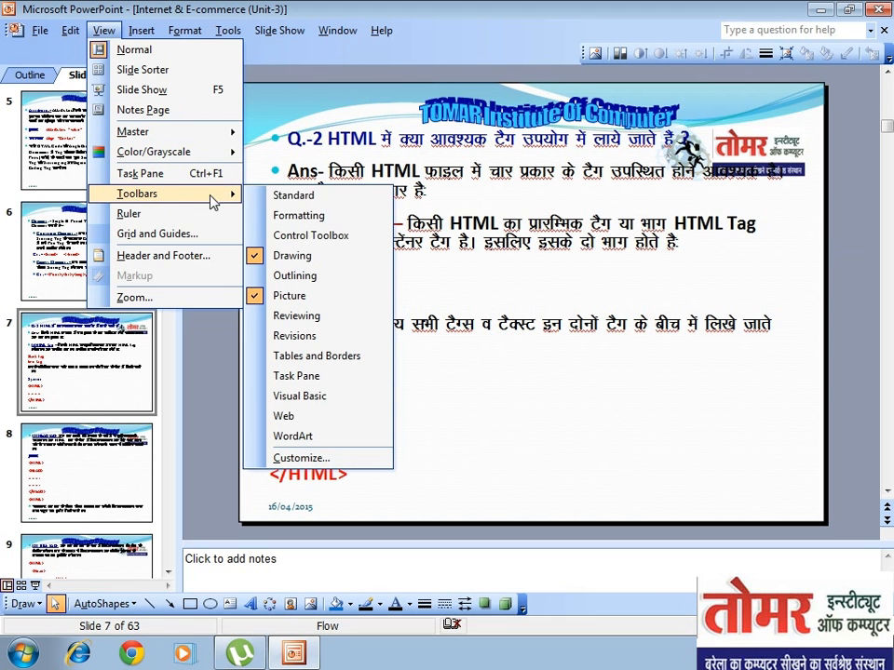
click(275, 199)
drag(350, 291, 180, 56)
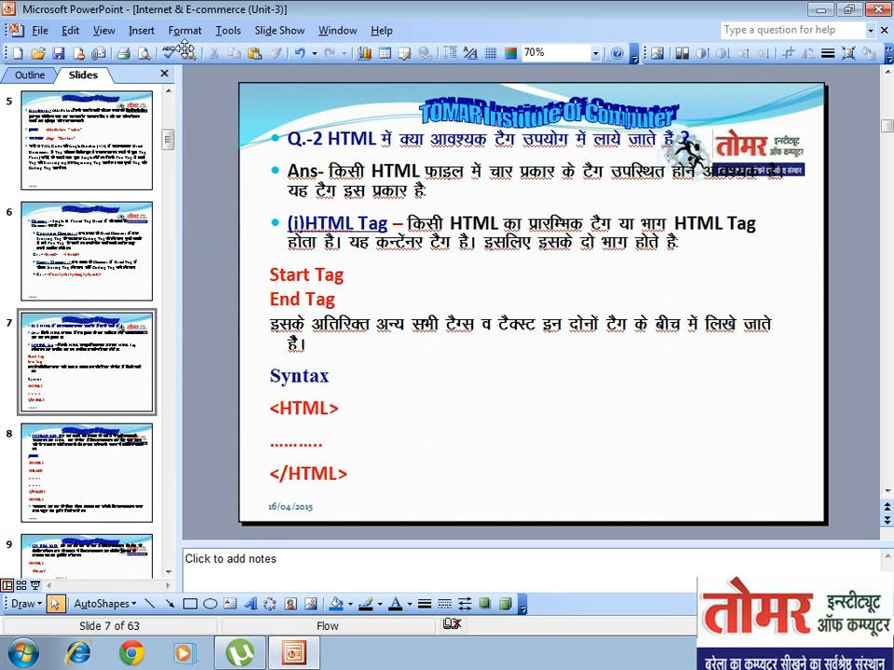
- Show the Formatting toolbar again and dock it in its own row below the Standard toolbar
click(103, 29)
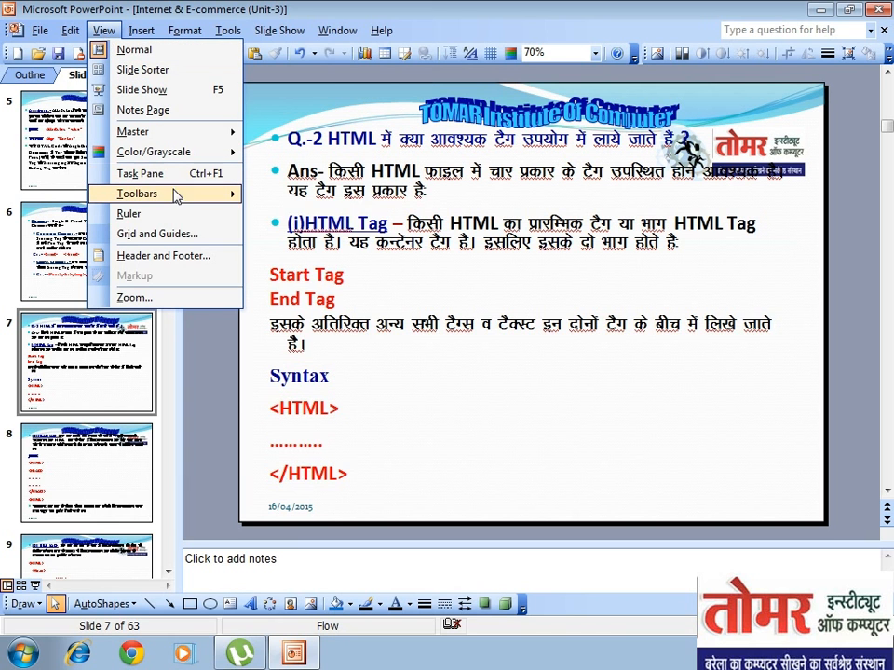
mouse_move(186, 193)
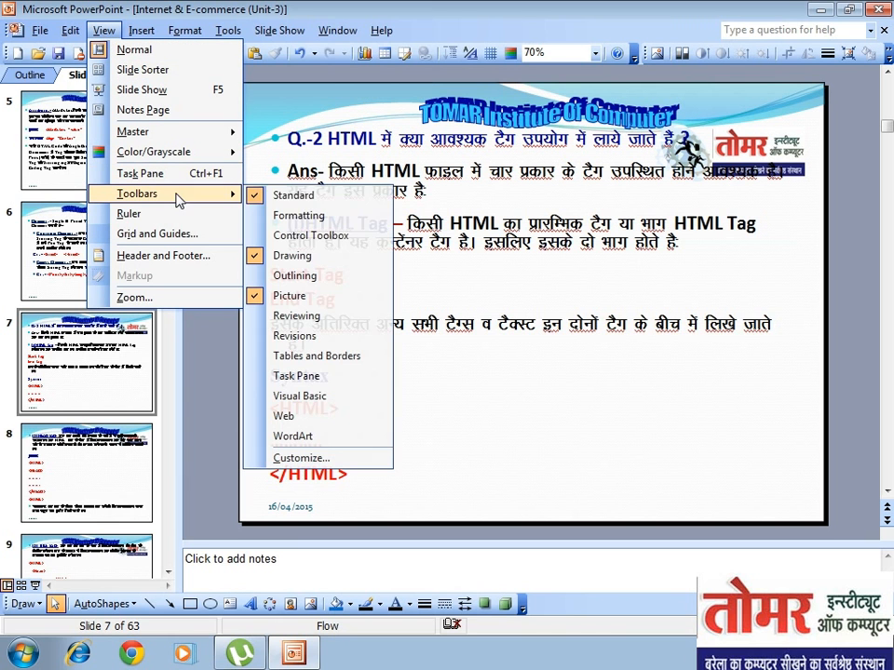
click(306, 220)
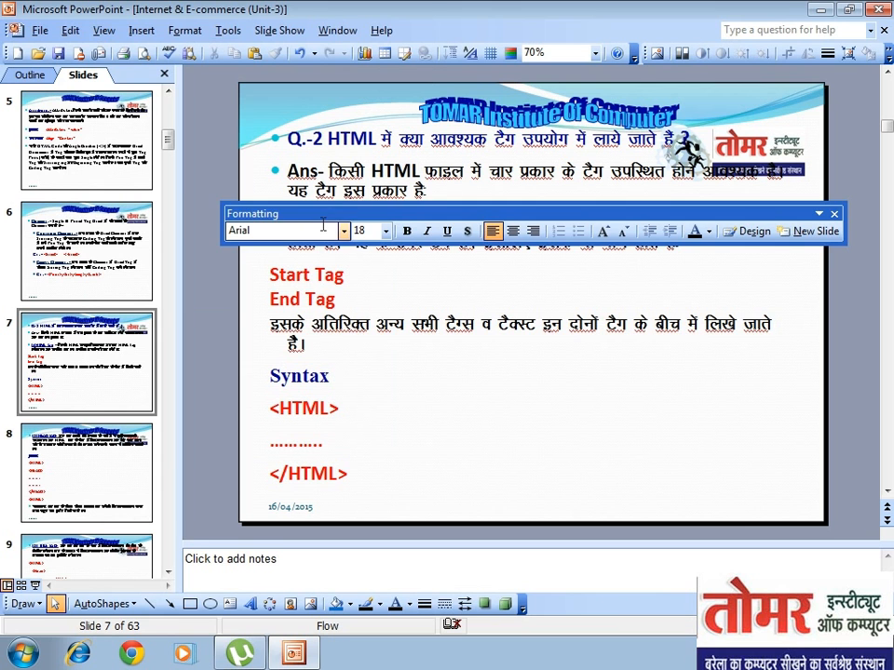
drag(418, 210, 103, 75)
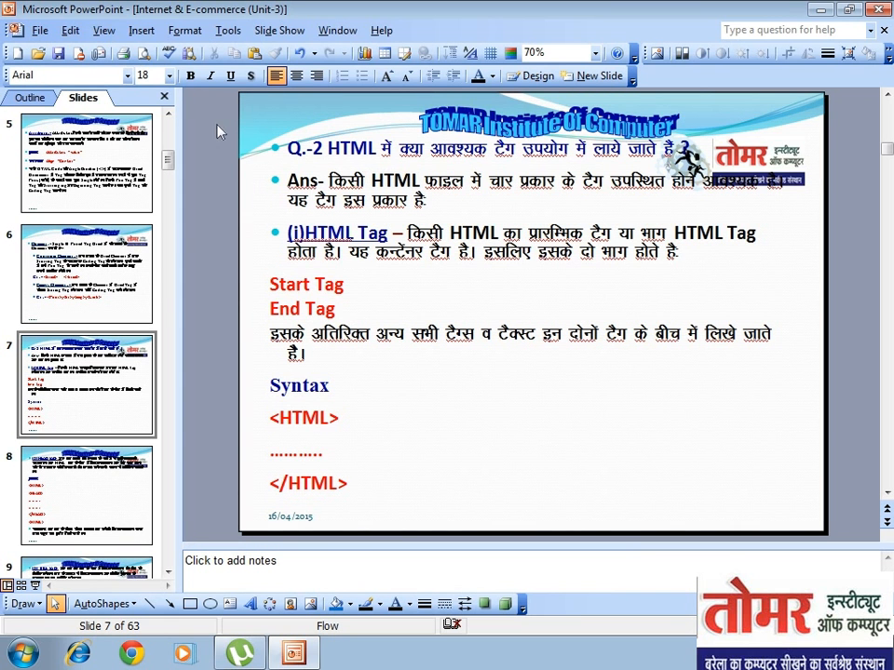
- Show the Tables and Borders toolbar, move it further down over the slide, and close it
click(104, 30)
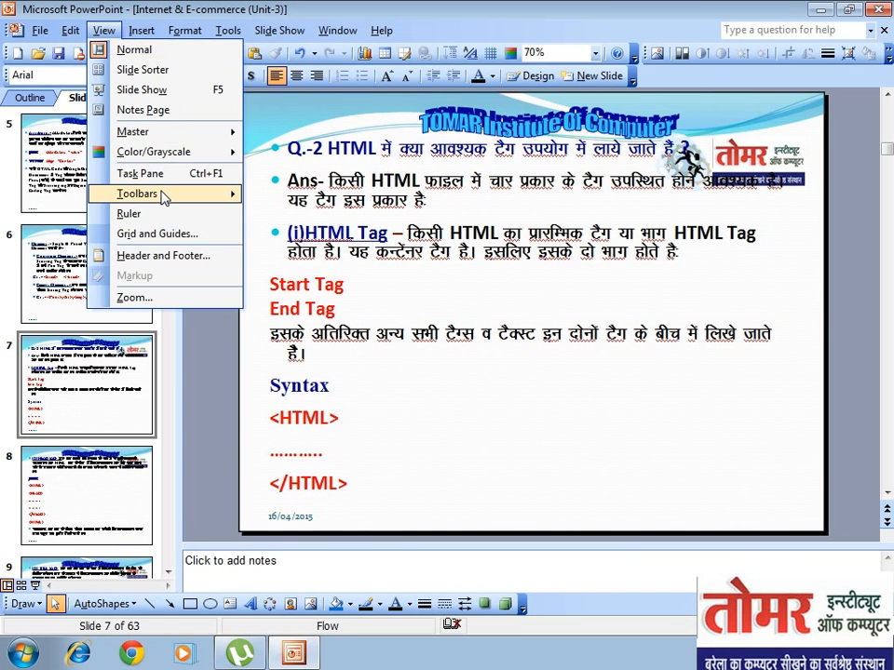
mouse_move(163, 196)
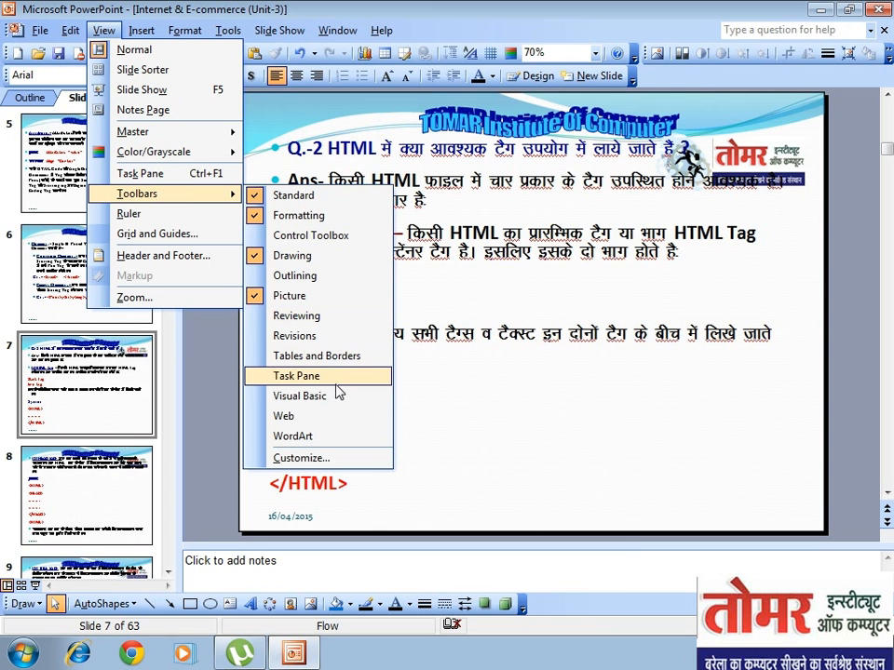
click(344, 358)
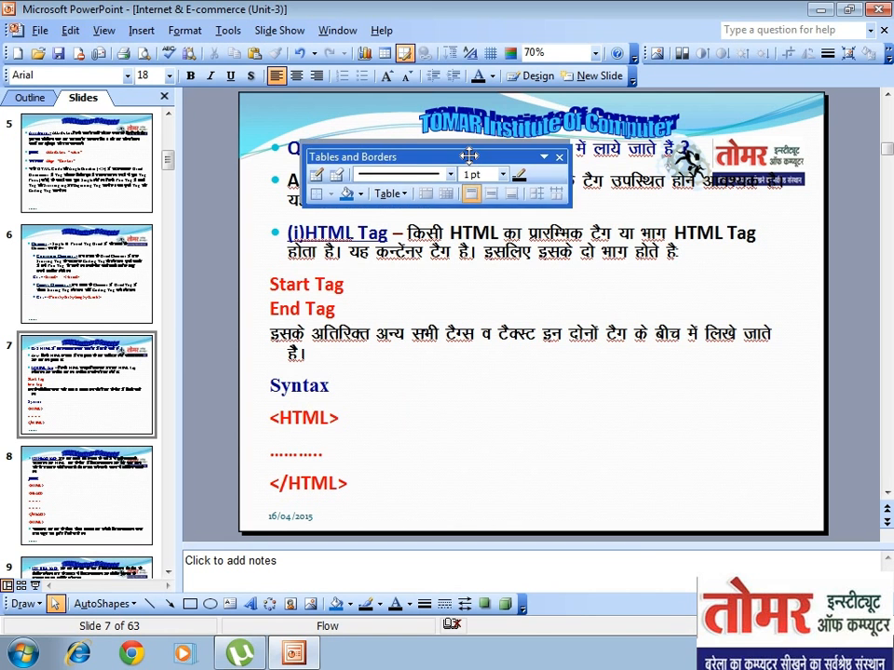
drag(465, 154, 520, 266)
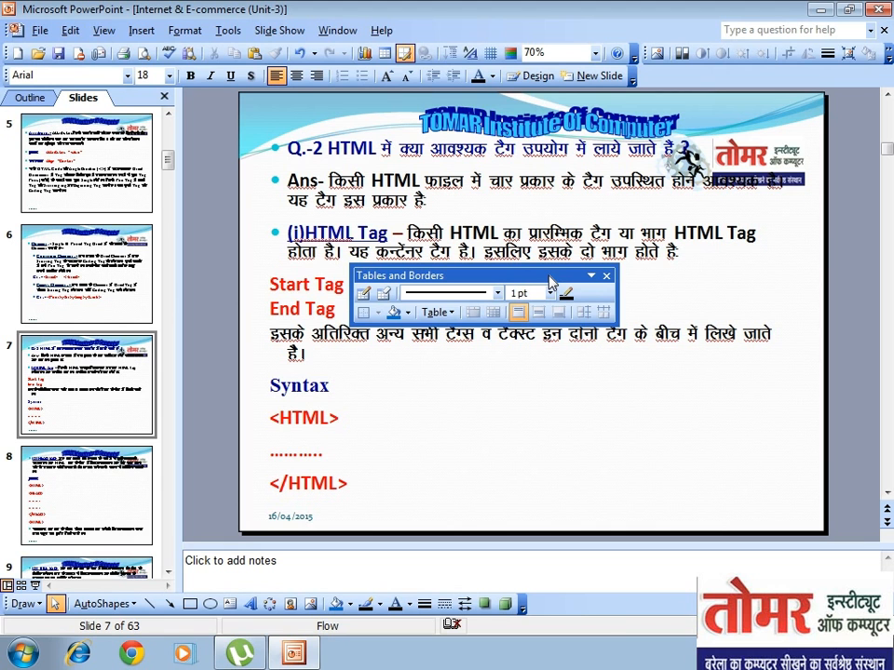
click(606, 277)
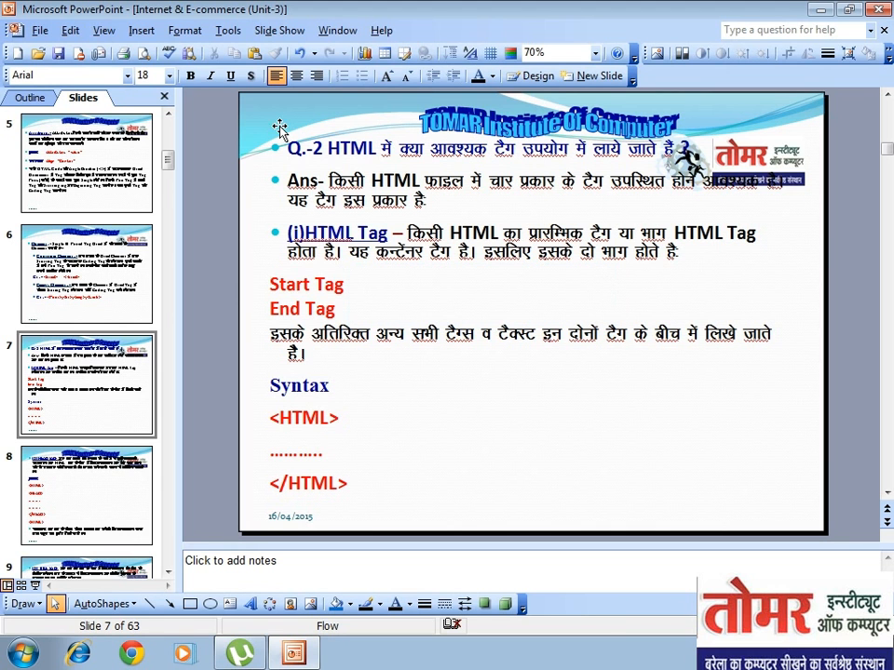
- Hide the Drawing toolbar and show it again
click(102, 30)
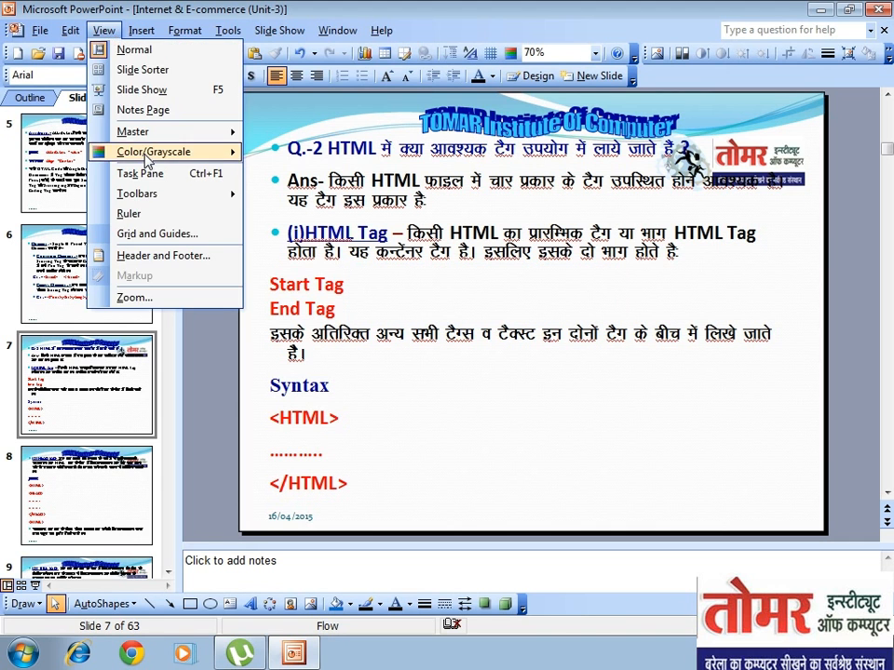
mouse_move(149, 193)
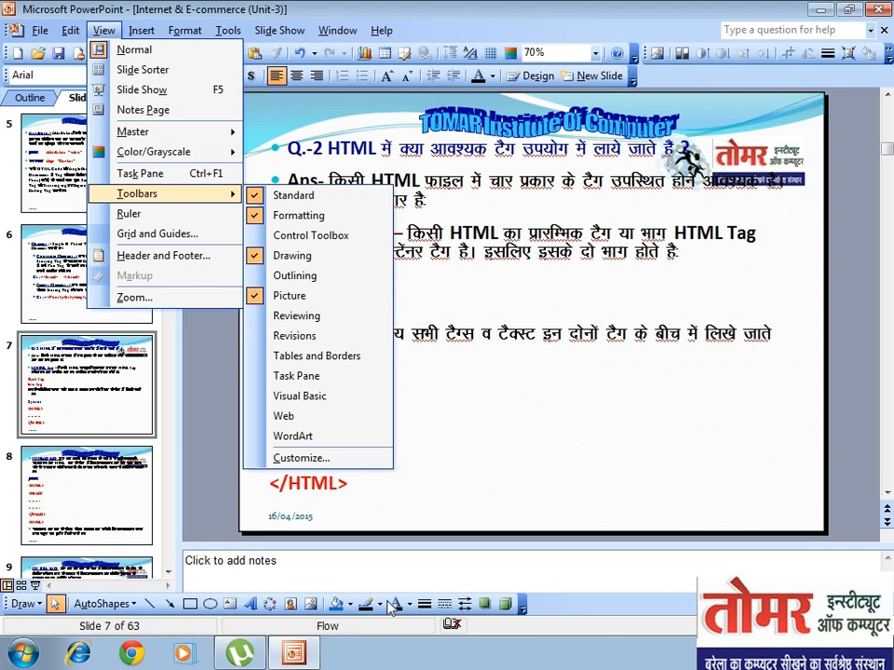
click(277, 260)
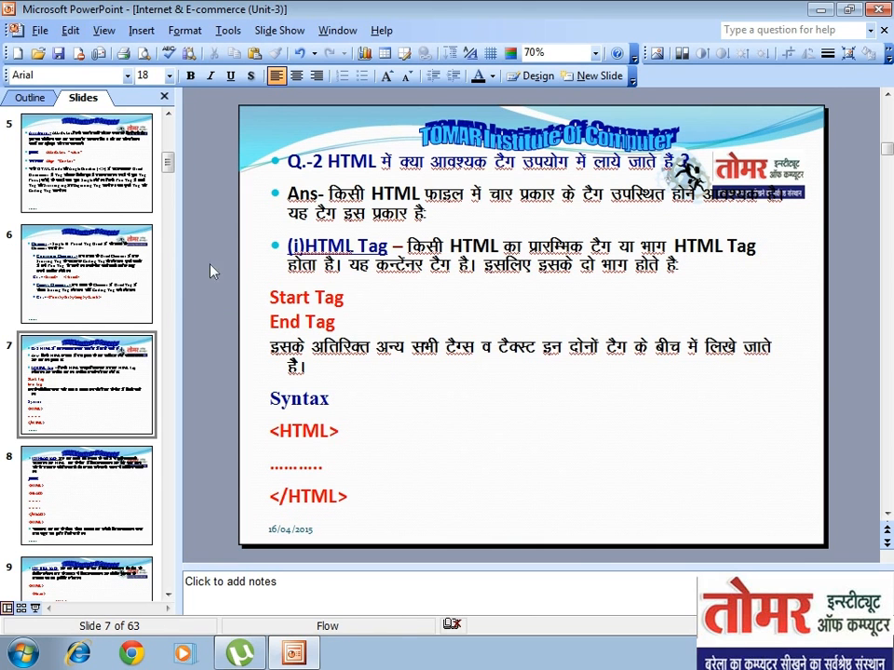
click(103, 30)
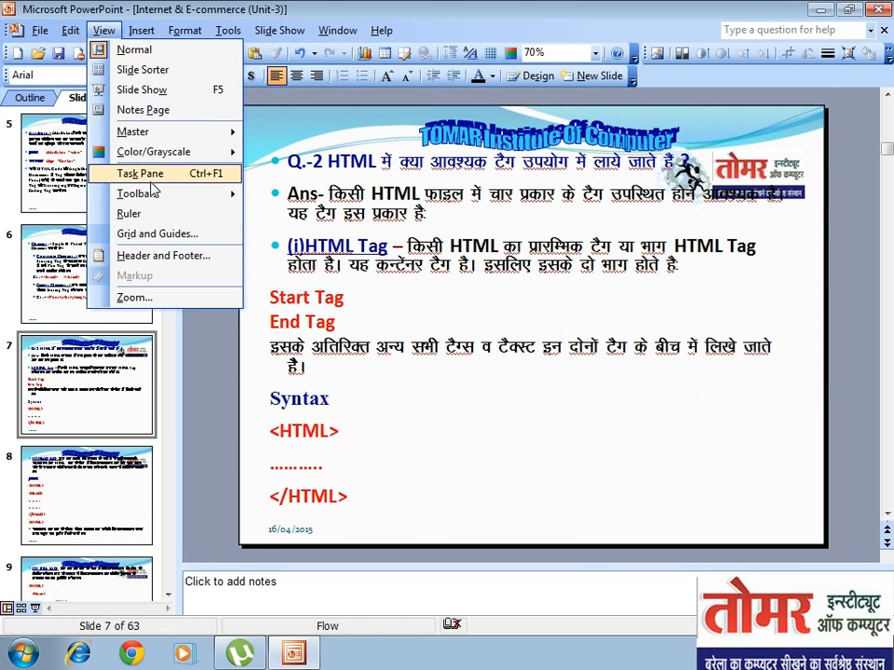
mouse_move(153, 193)
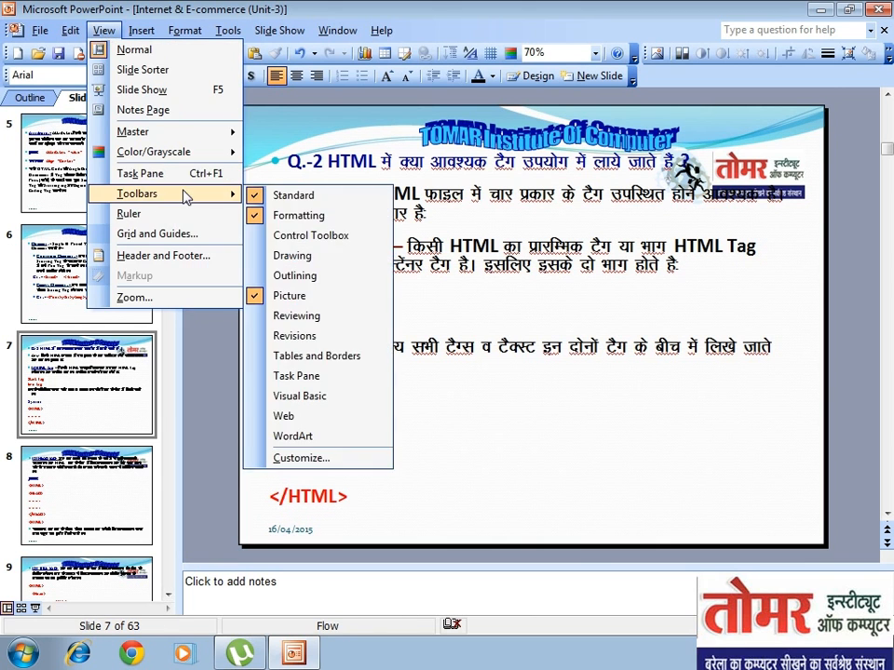
click(291, 257)
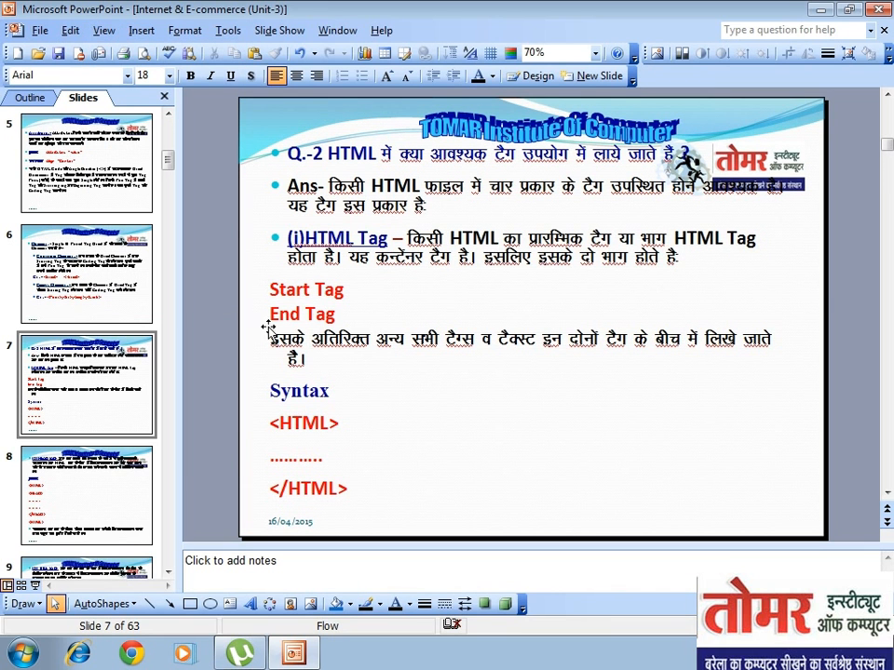
- Review the list of toolbars once more and place the text cursor after "Syntax" on slide 7
click(110, 33)
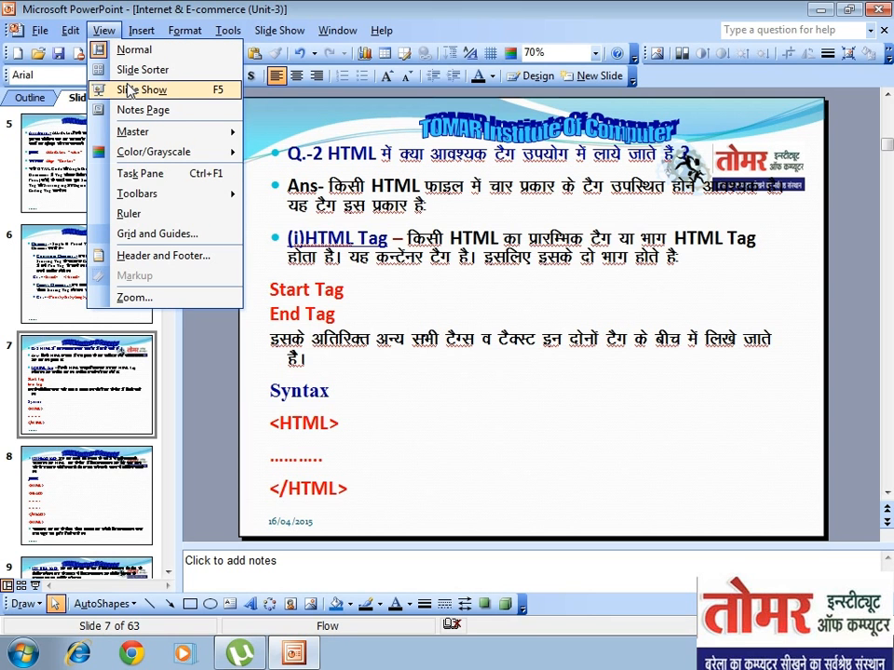
mouse_move(139, 194)
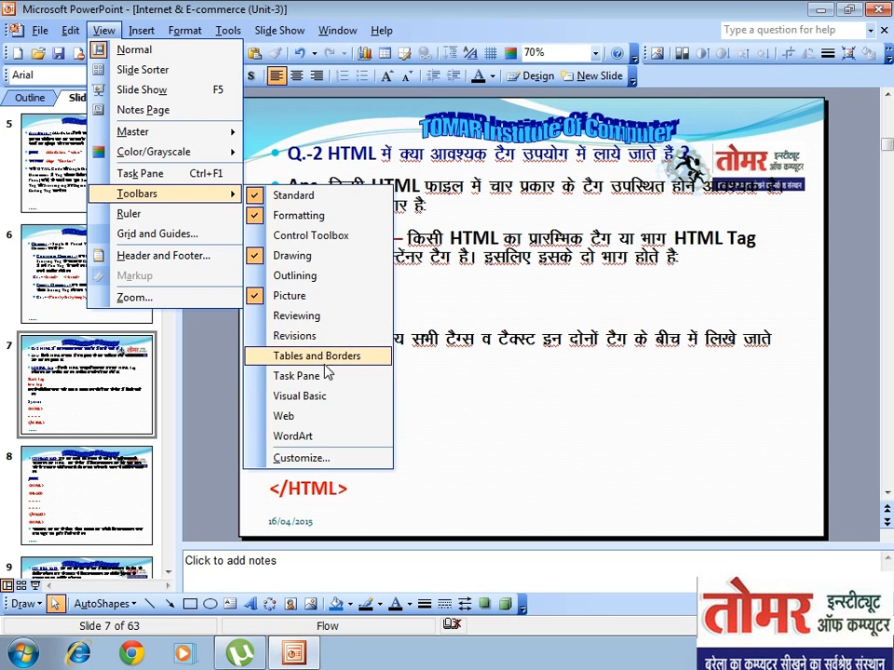
click(417, 387)
click(417, 388)
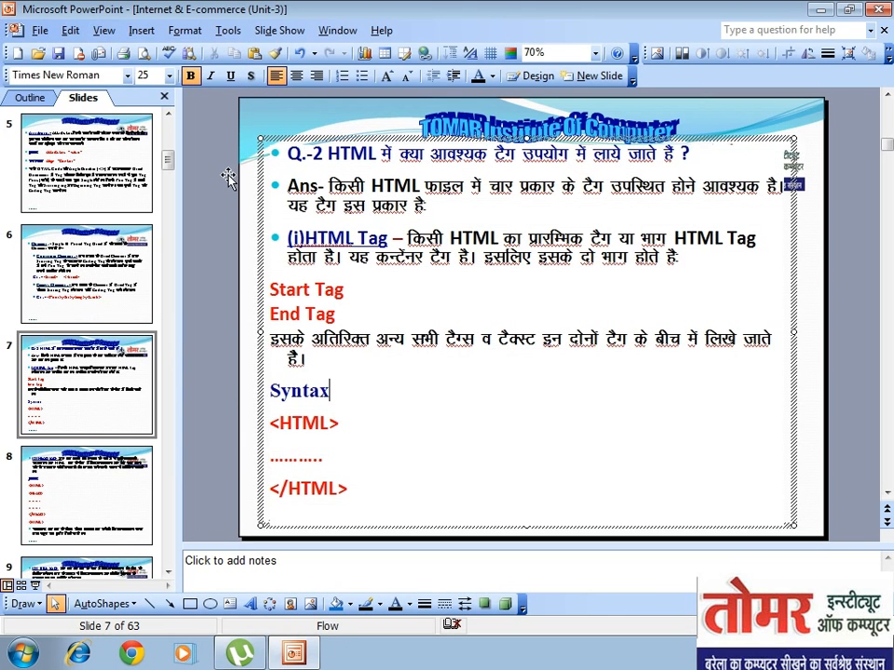
- Show the ruler and shift the indent of slide 7's body text inward to about 0.3 inch
click(104, 29)
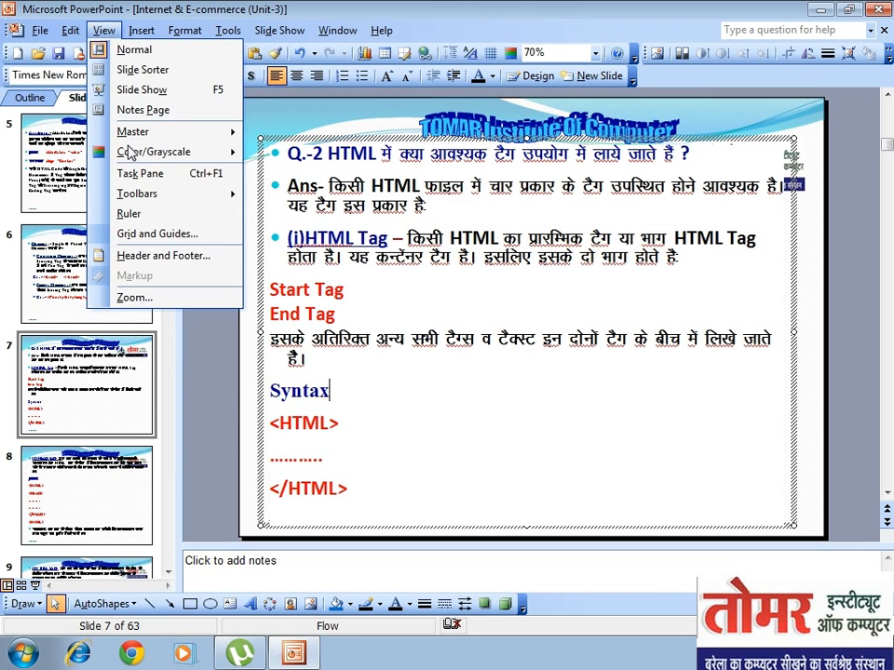
click(131, 215)
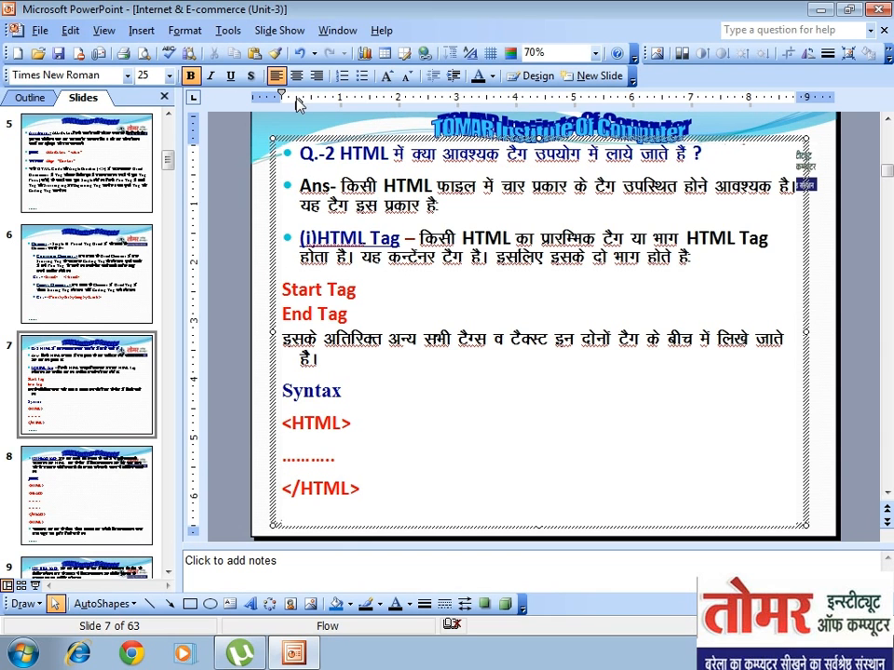
drag(298, 105, 334, 106)
mouse_move(334, 106)
mouse_down()
mouse_move(341, 106)
mouse_move(317, 107)
mouse_move(332, 94)
mouse_move(298, 99)
mouse_move(332, 106)
mouse_move(299, 94)
mouse_up()
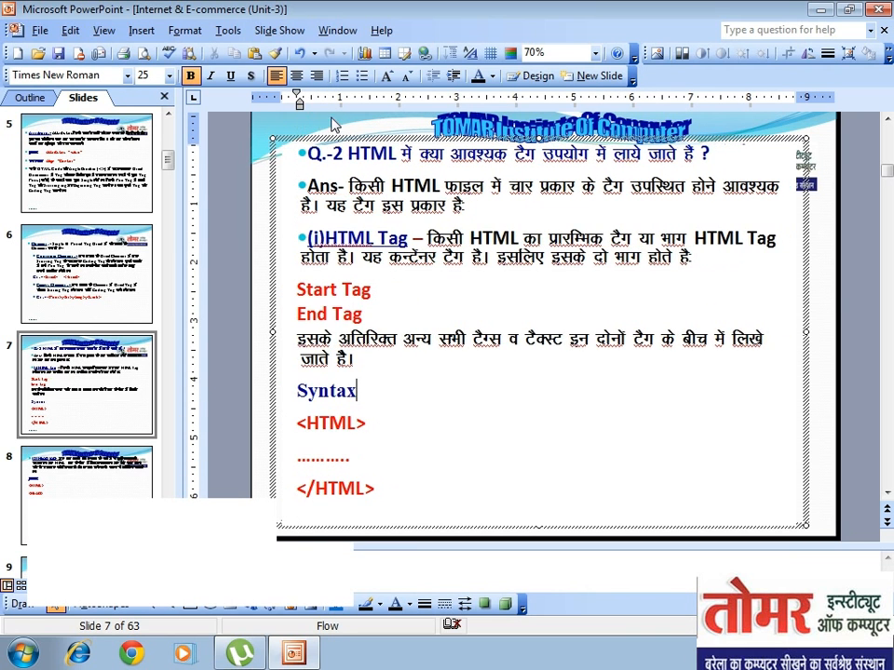
- Hide the ruler and show it again
click(103, 30)
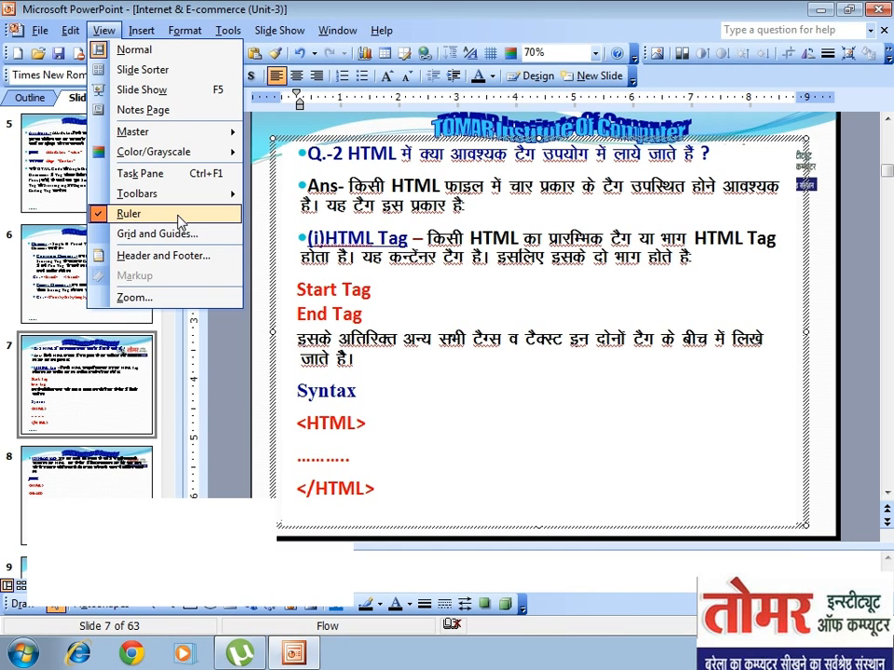
click(140, 215)
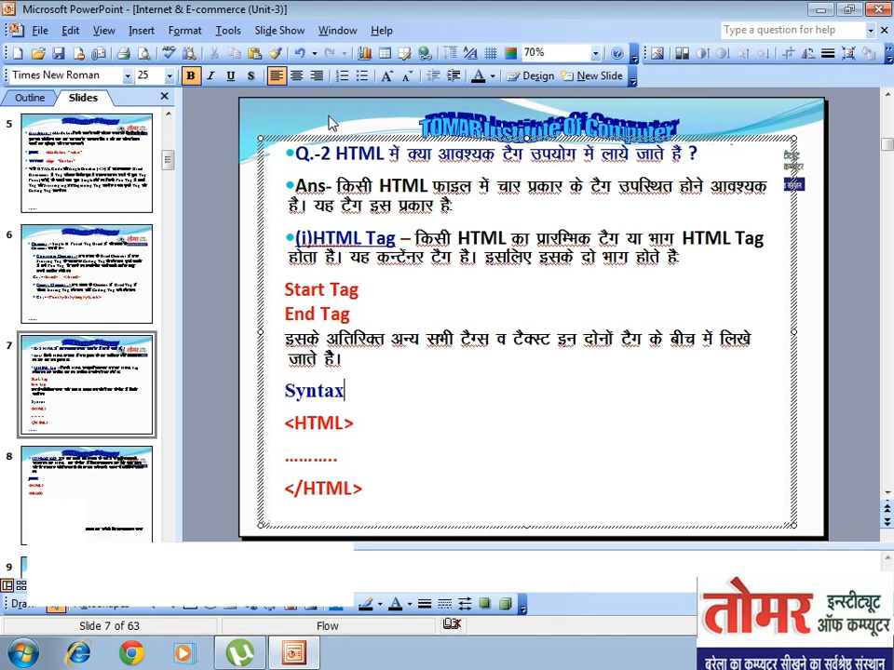
click(104, 31)
click(125, 213)
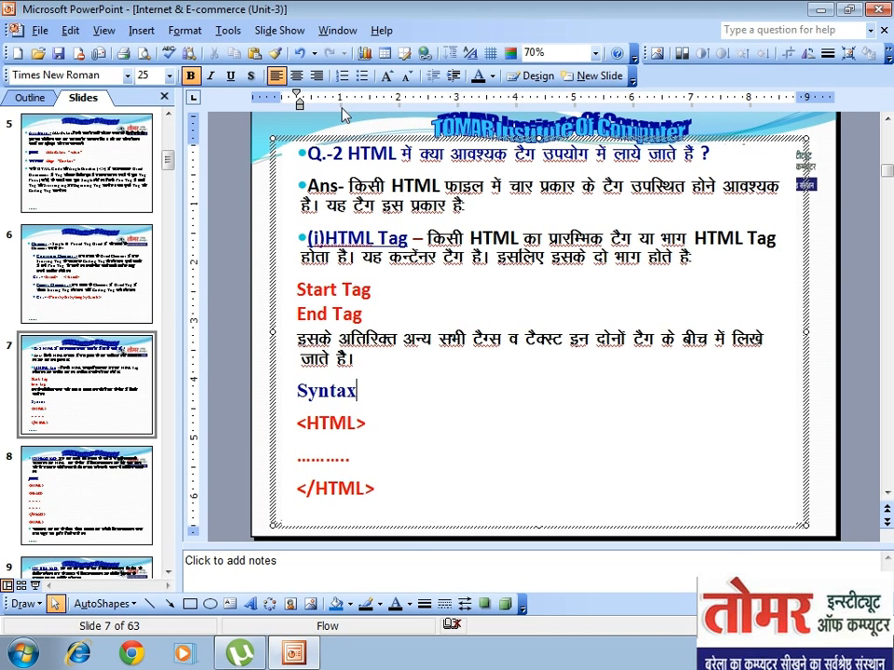
- Display the grid and the drawing guides on screen through the Grid and Guides settings, keeping the grid spacing at 0.083 inches
click(104, 31)
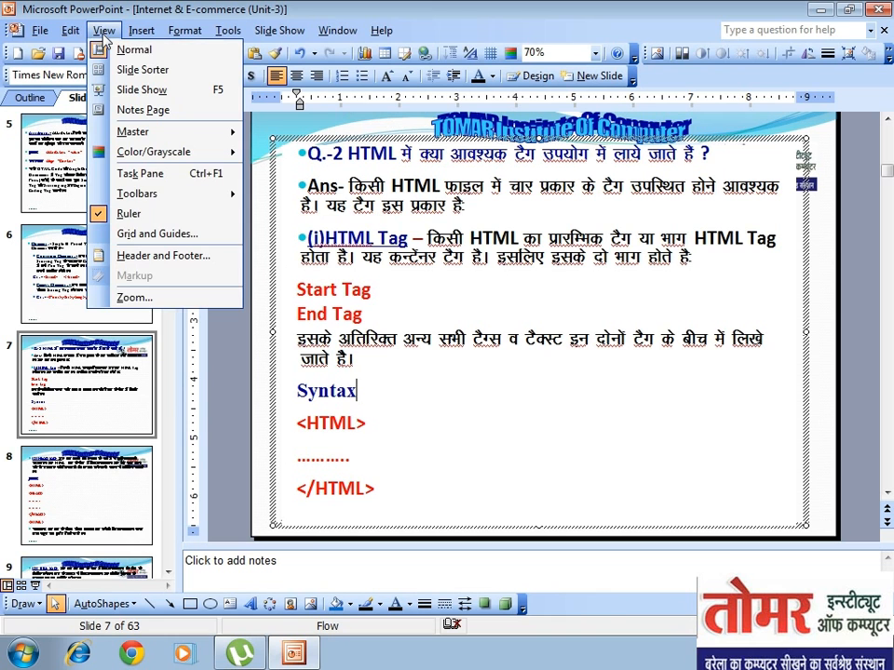
click(134, 239)
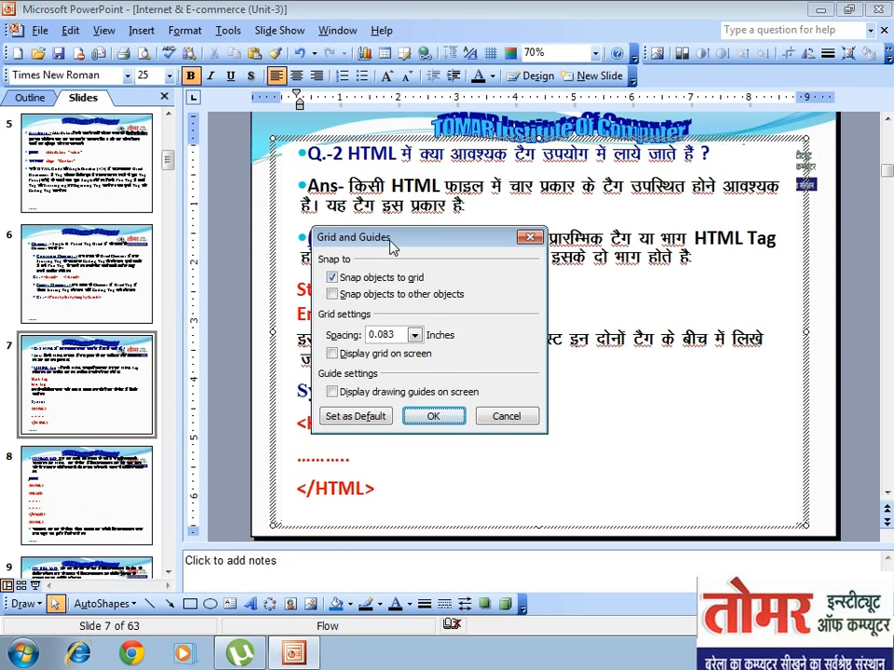
drag(313, 189, 429, 256)
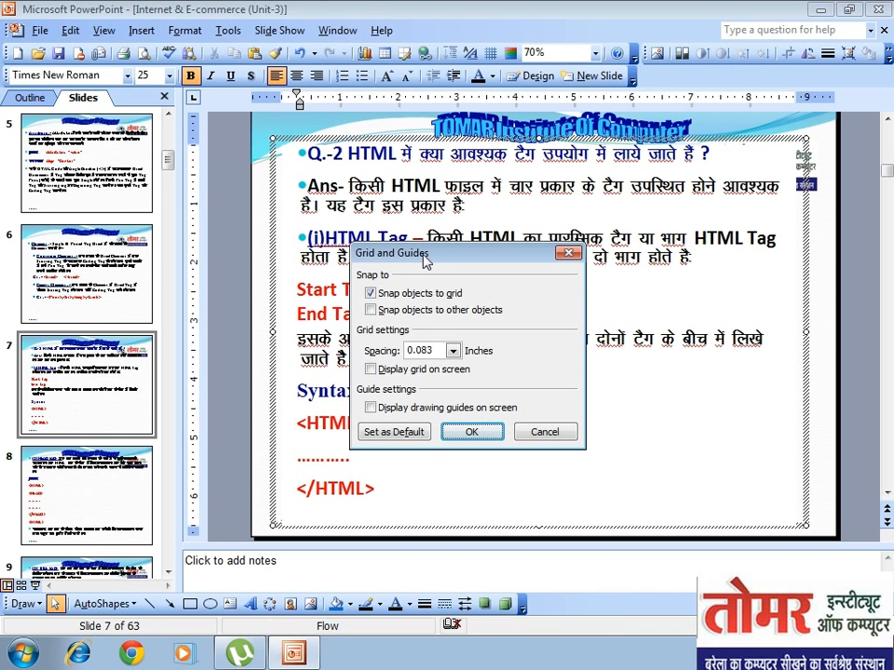
click(372, 369)
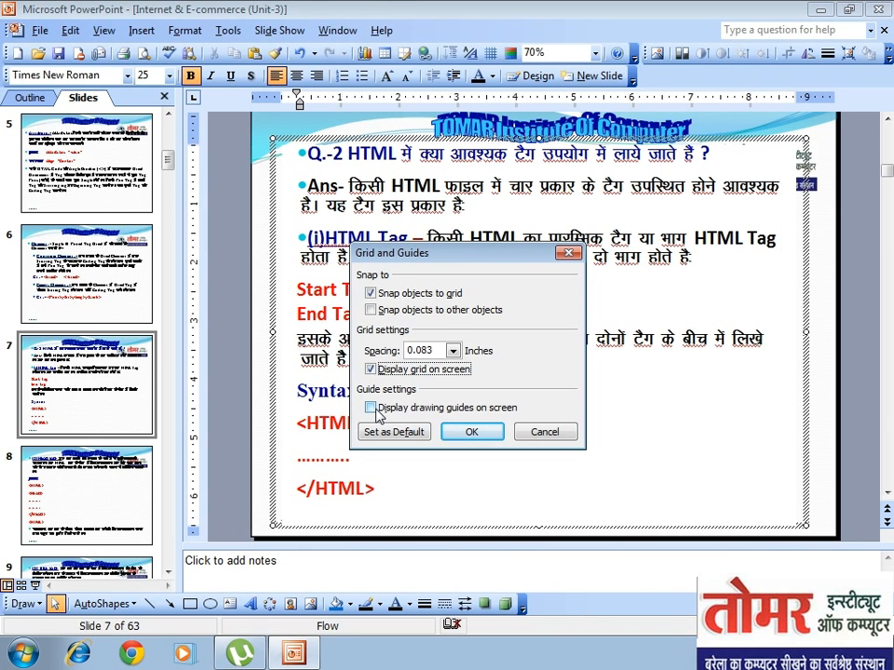
click(372, 407)
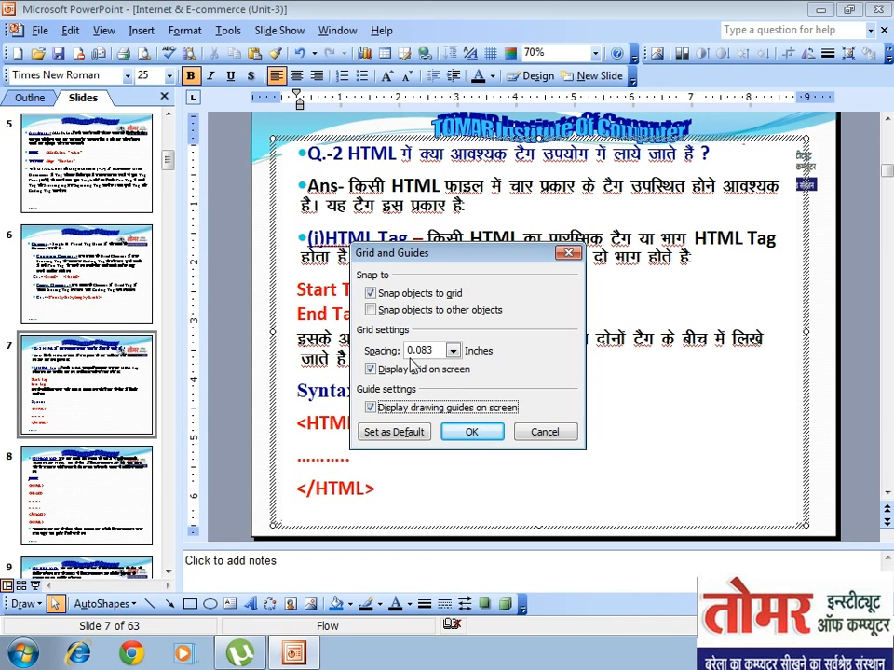
click(452, 350)
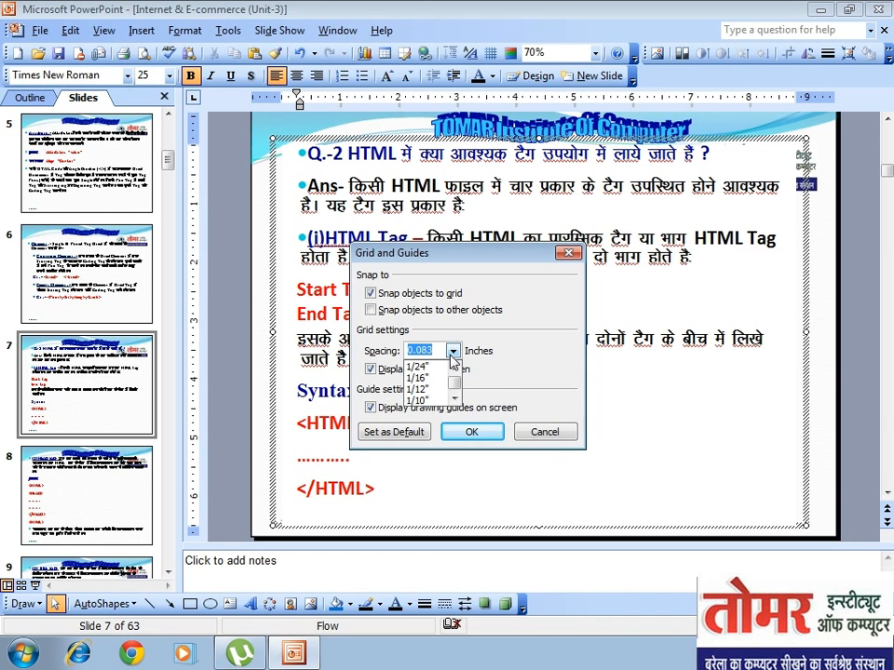
click(452, 352)
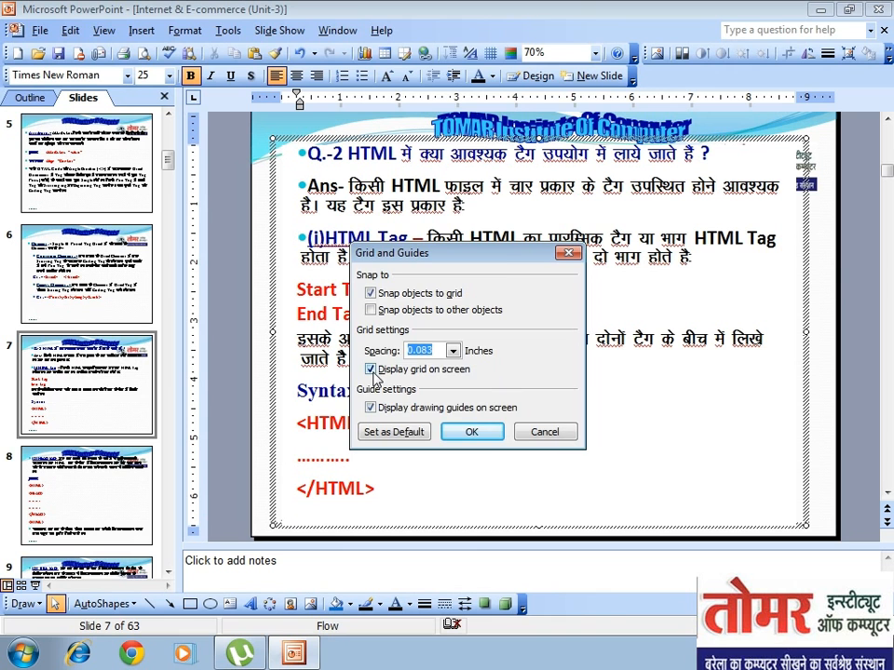
click(466, 431)
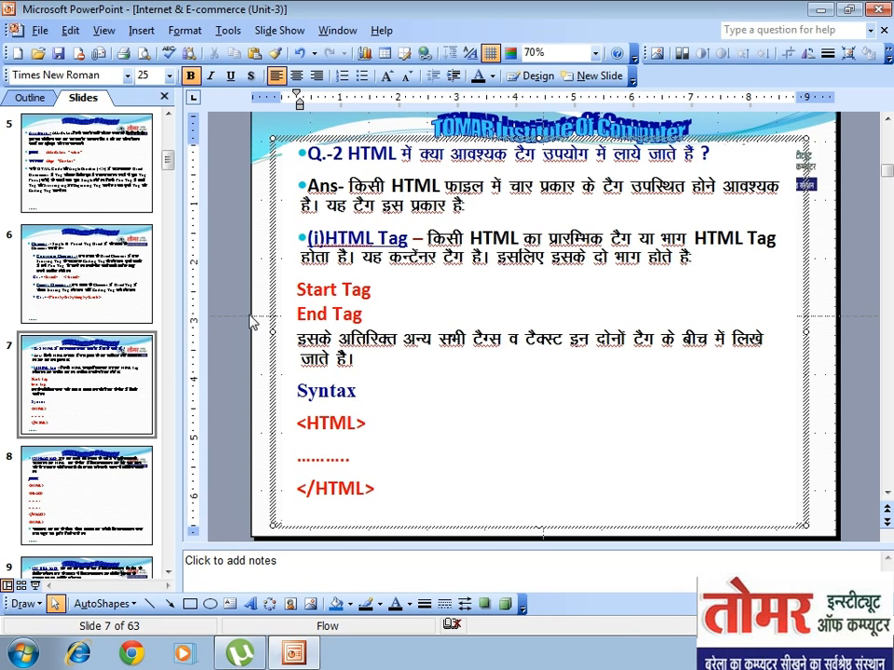
- Go to slide 6 and deselect its text box to view the grid and drawing guides on the slide
click(150, 281)
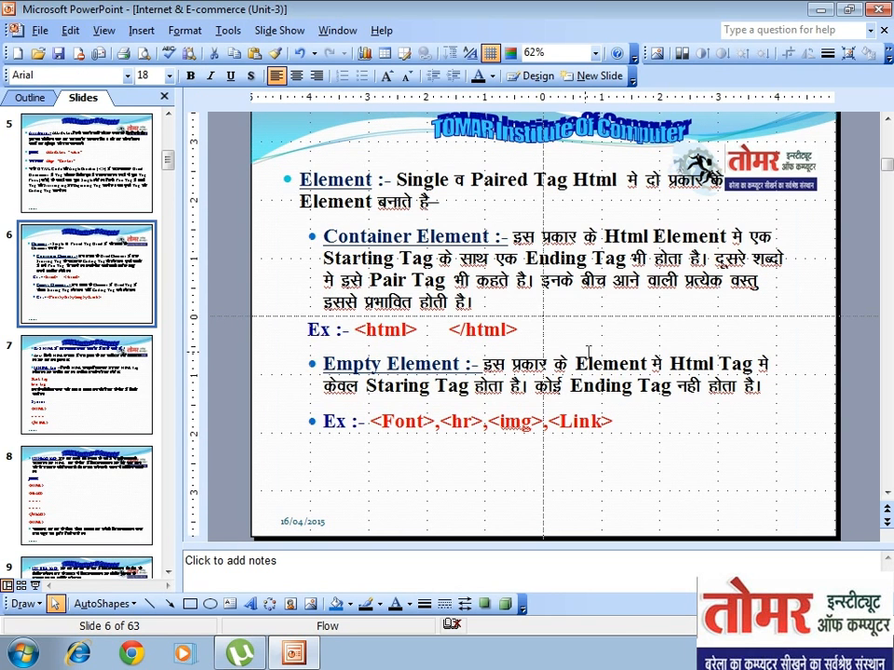
drag(615, 425, 653, 466)
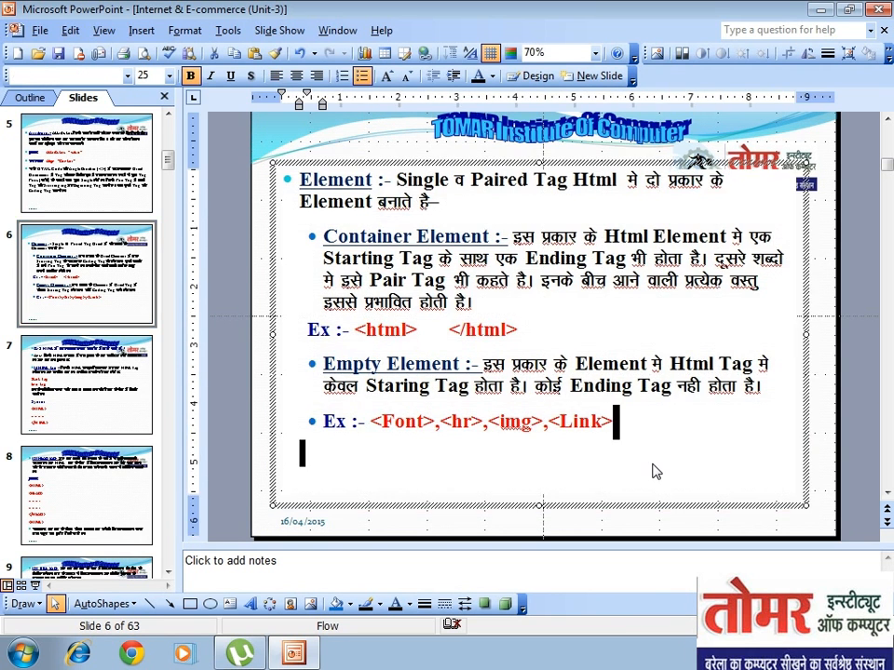
click(623, 521)
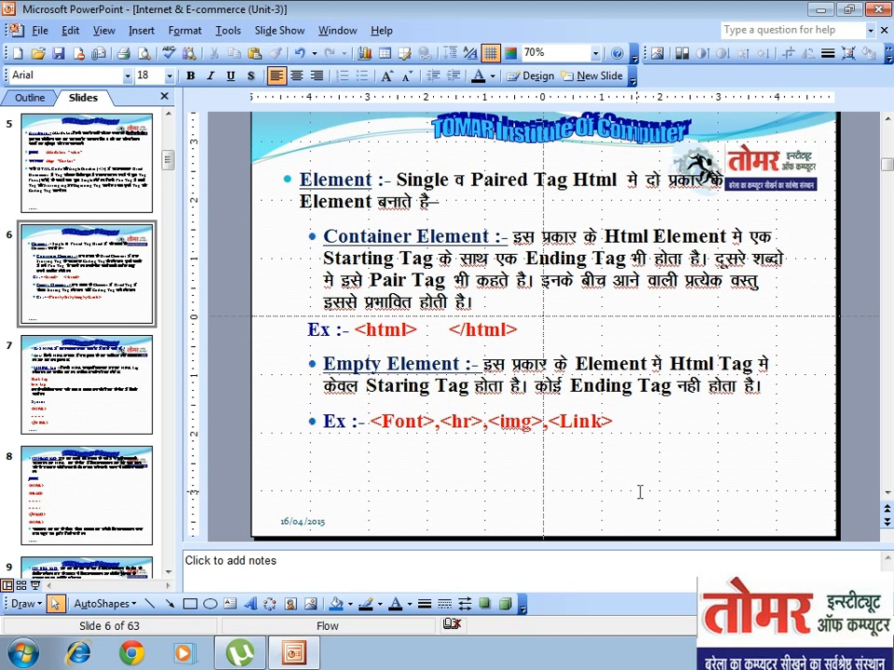